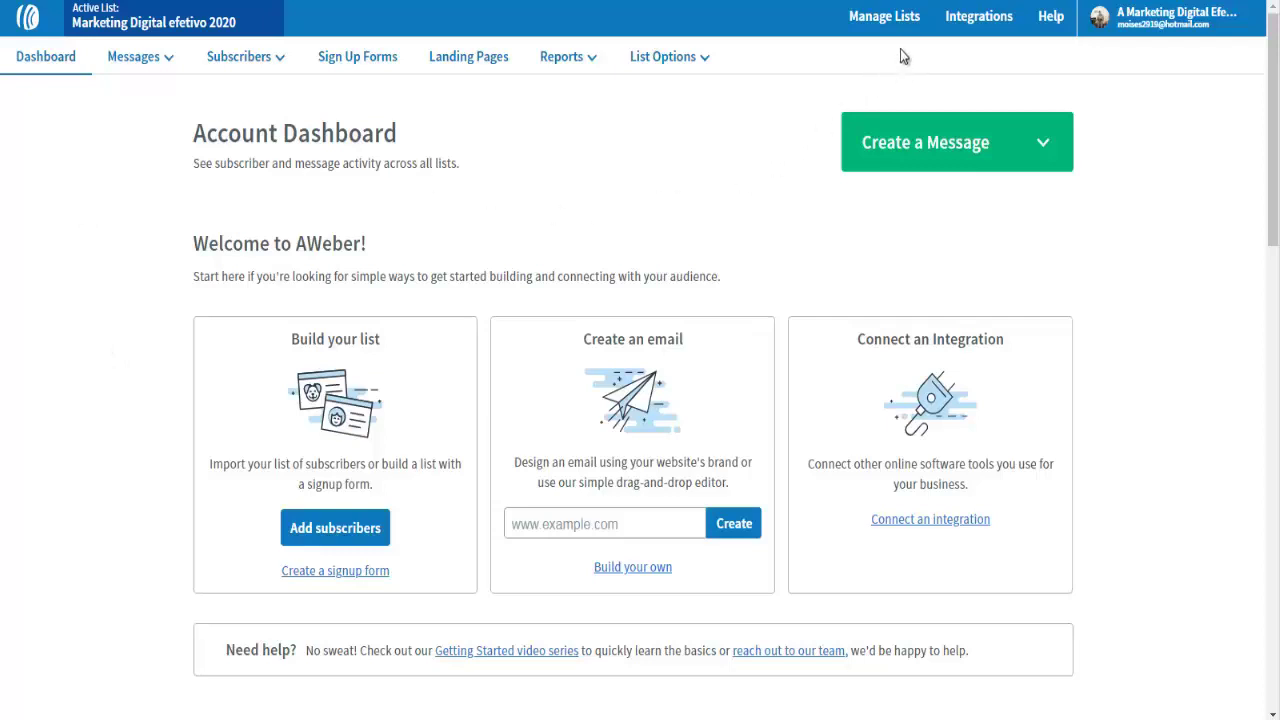
# Start creating a new list from list management and review the prefilled company name and website.
pyautogui.click(893, 20)
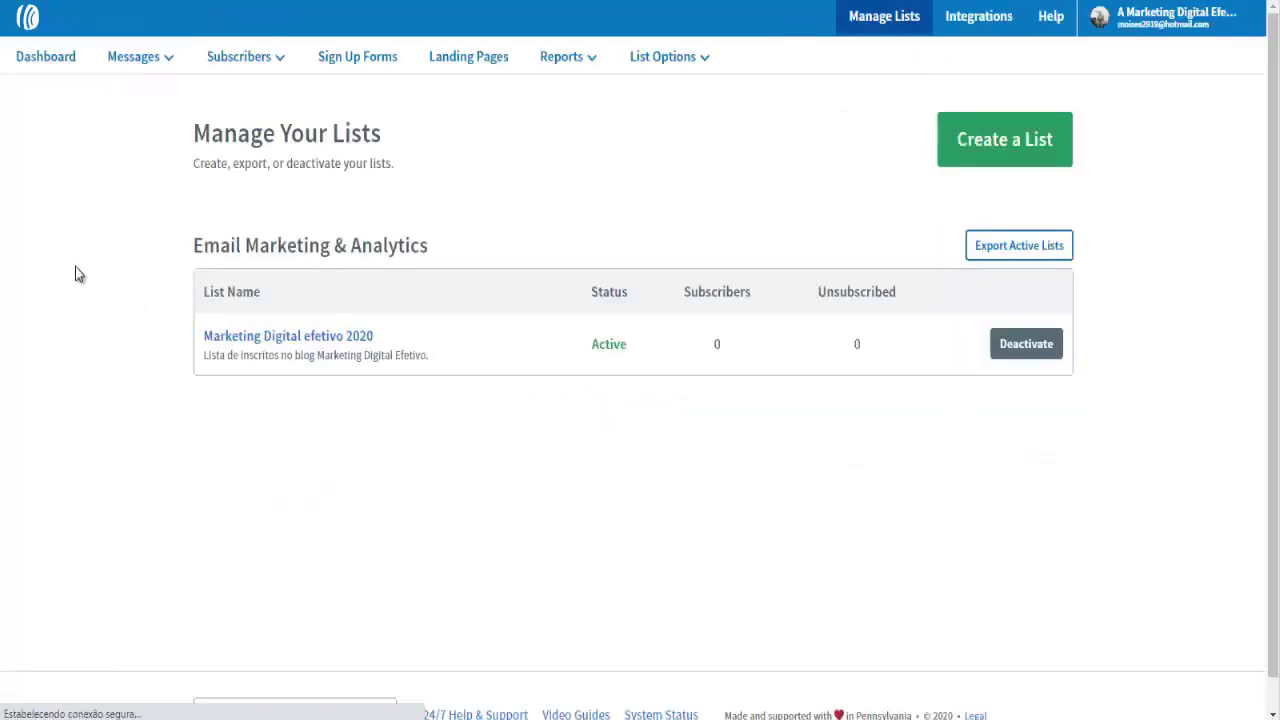
pyautogui.click(1013, 152)
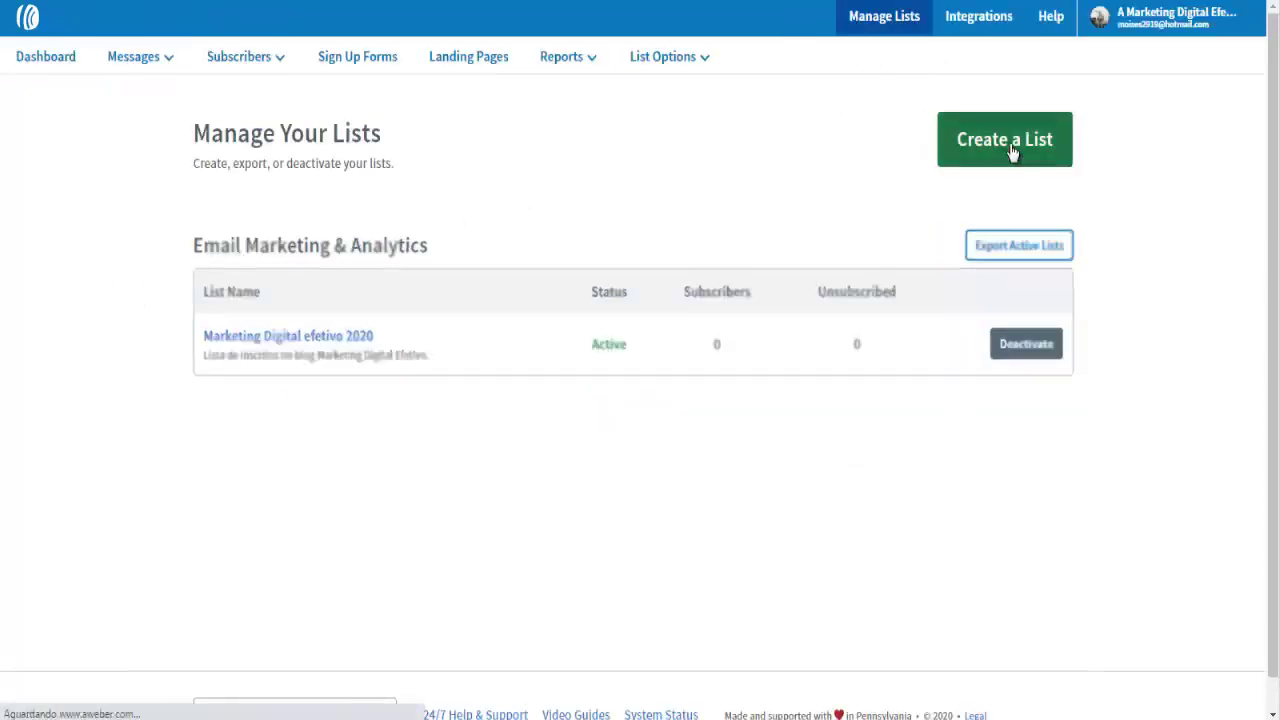
pyautogui.scroll(-1, 77, 323)
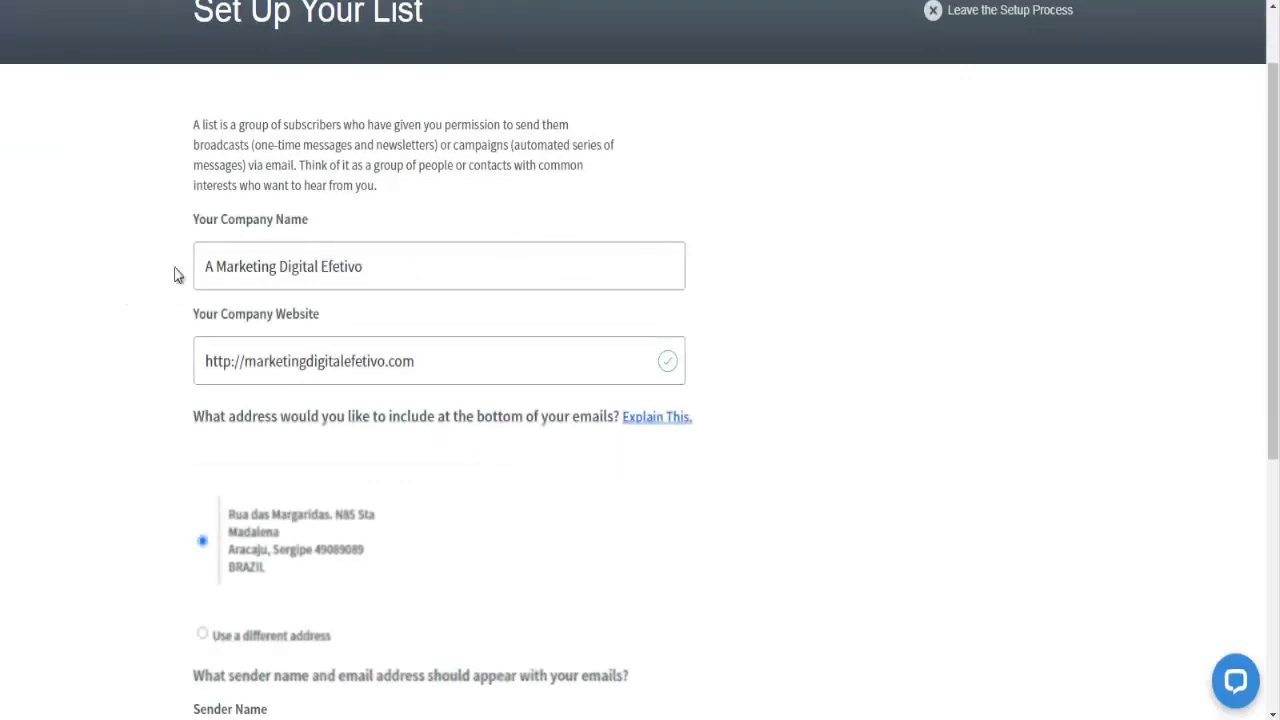
pyautogui.scroll(-2, 130, 300)
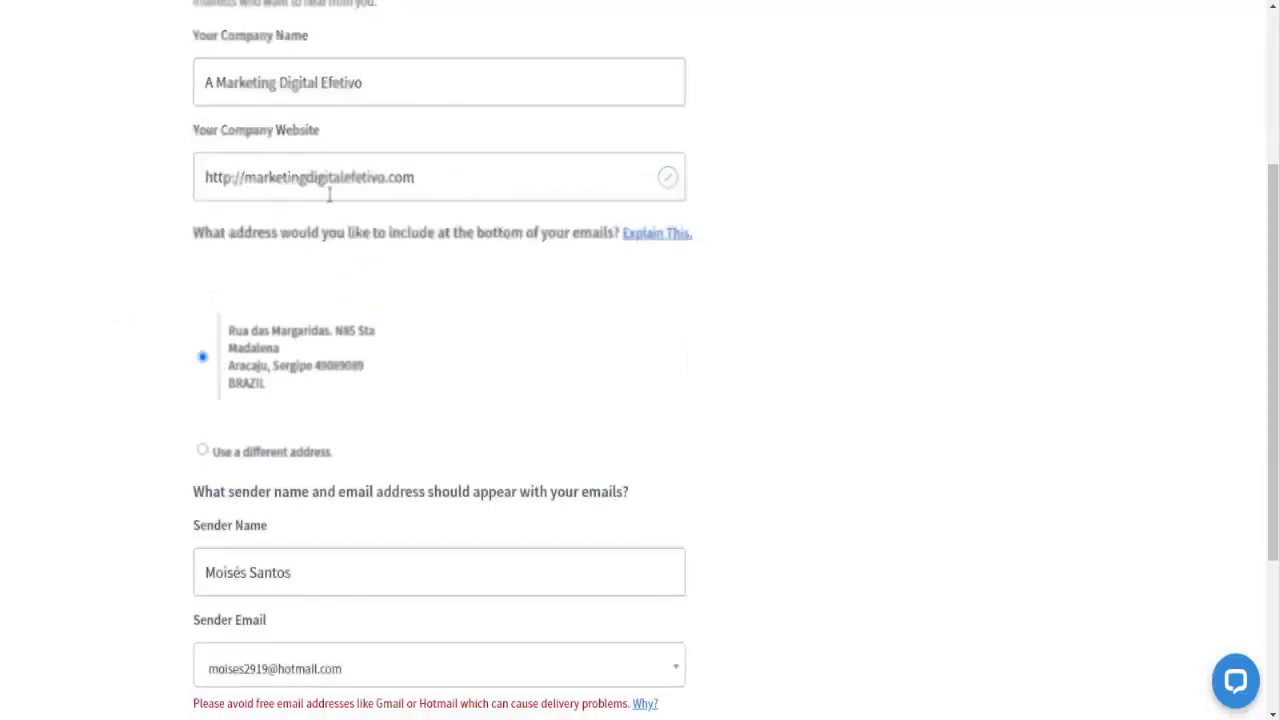
pyautogui.scroll(-2, 90, 273)
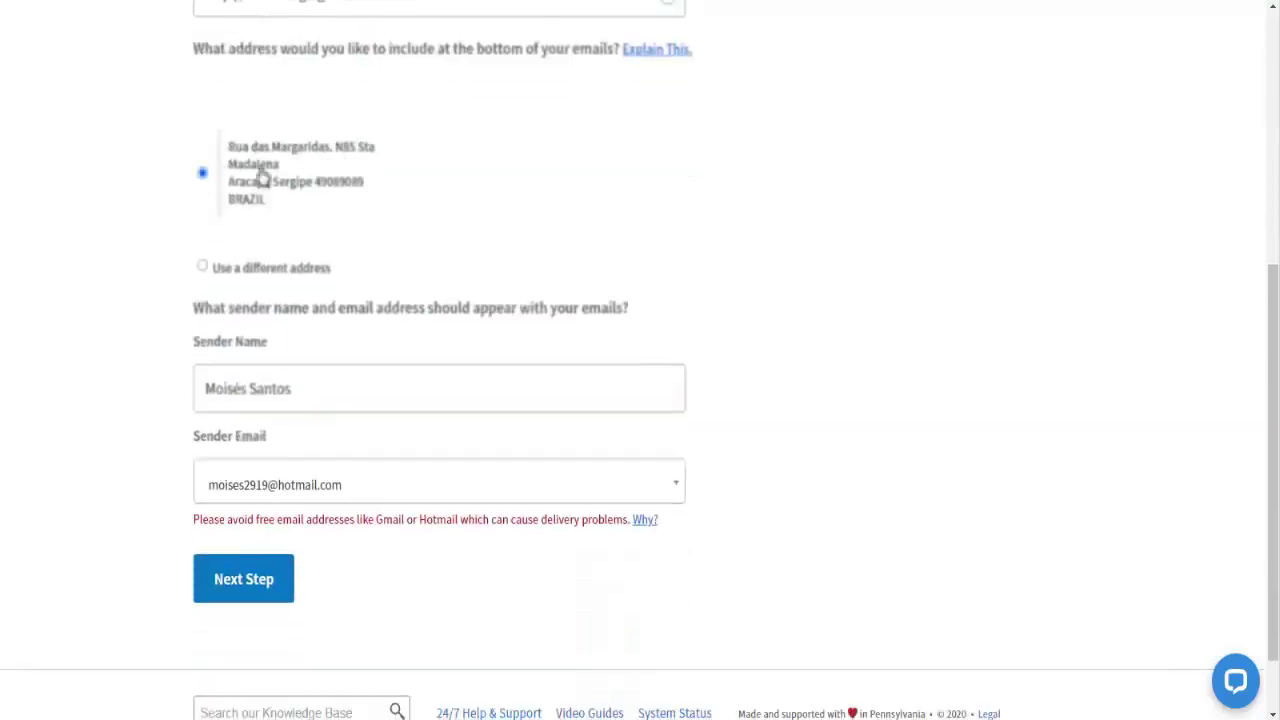
# Use a different address for the email footer, fill in the postal address with Brazil as country, and continue to the list description.
pyautogui.click(204, 272)
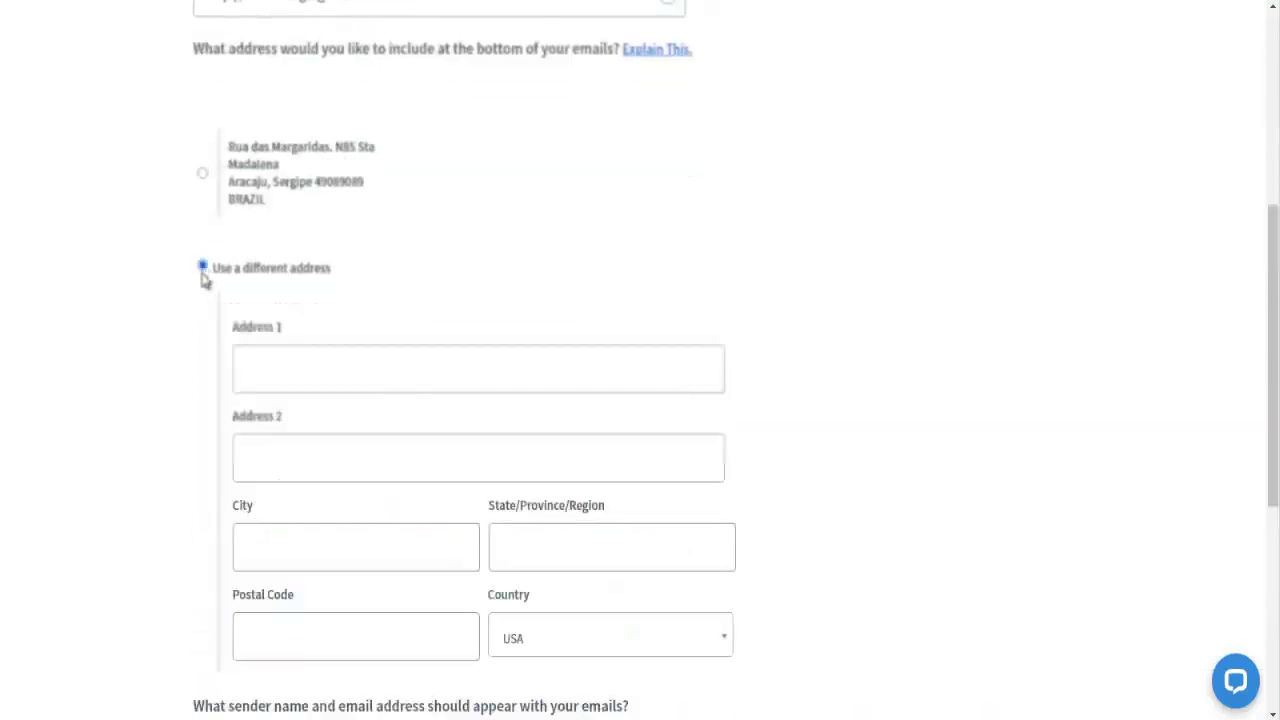
pyautogui.scroll(-1, 135, 323)
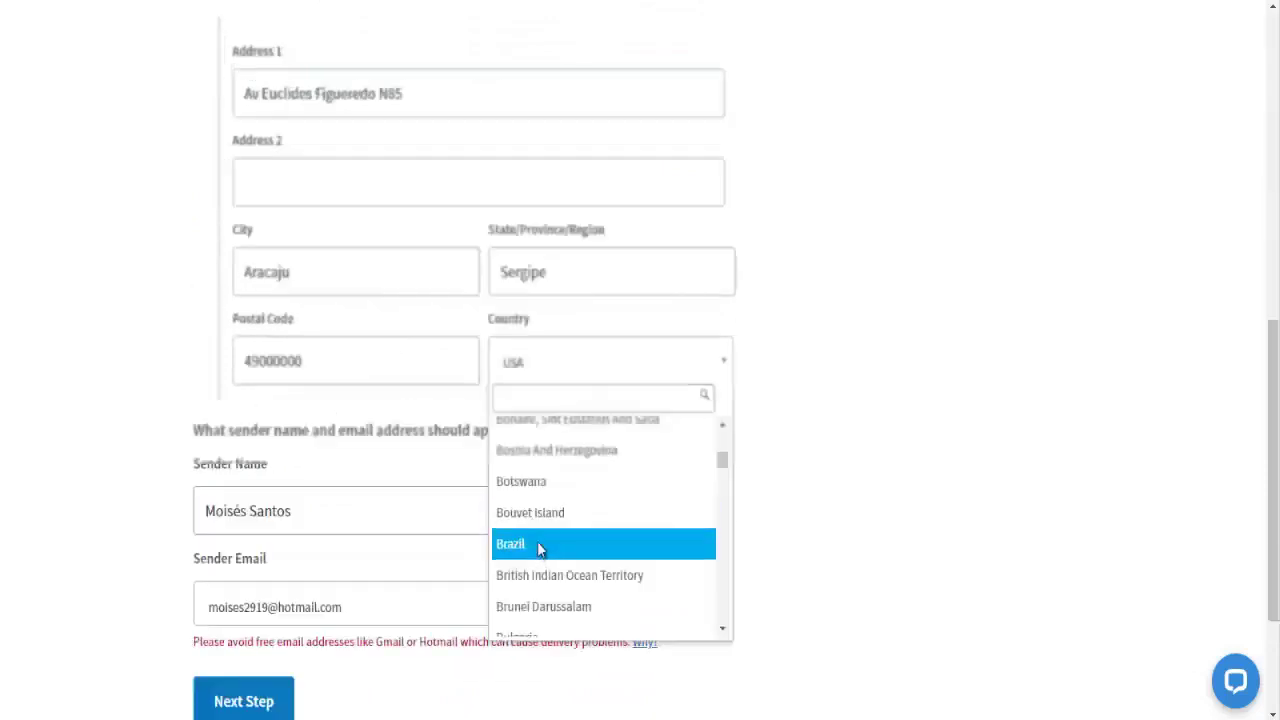
pyautogui.click(537, 545)
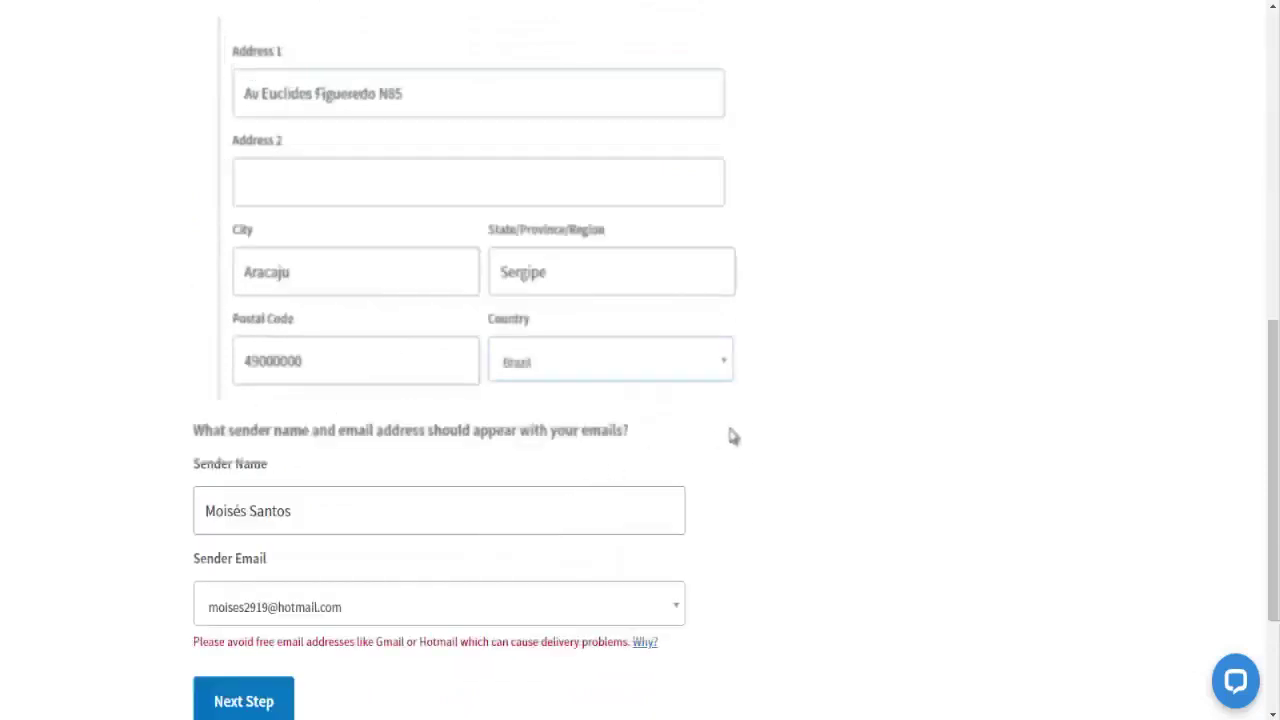
pyautogui.scroll(-3, 106, 523)
pyautogui.click(212, 496)
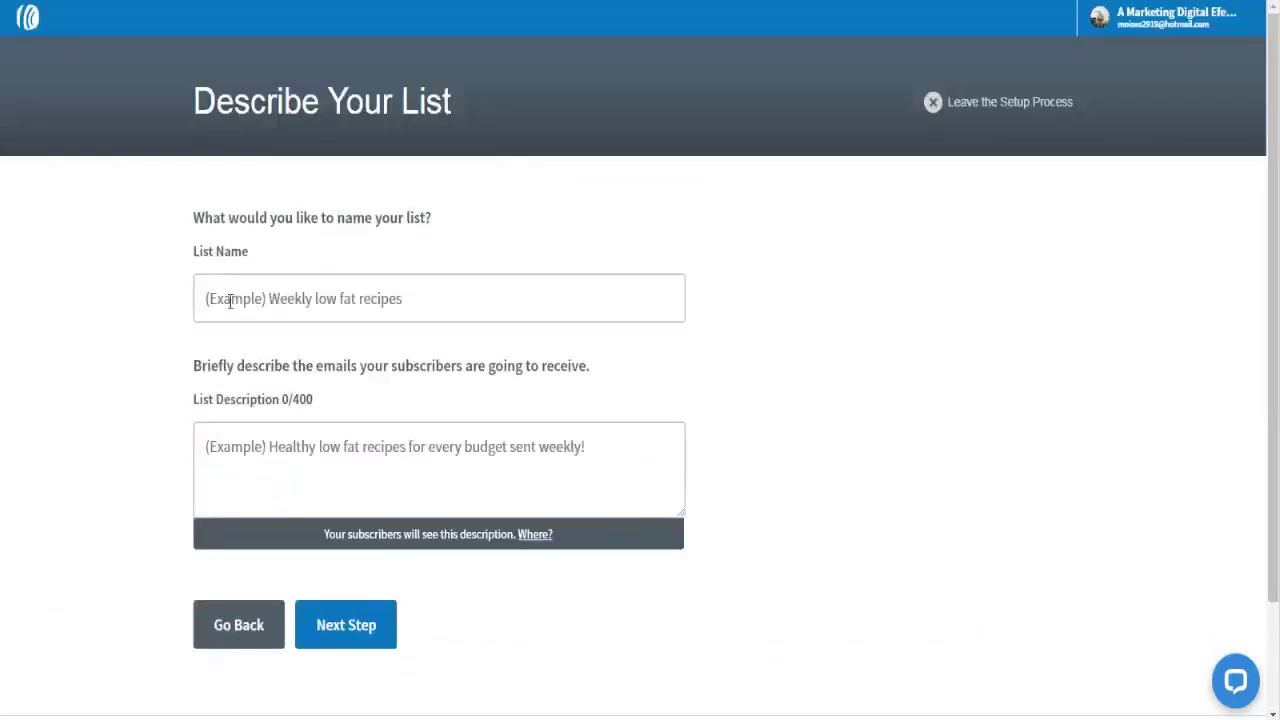
# Name the new list "Blog Faculdade do Dinheiro".
pyautogui.click(230, 301)
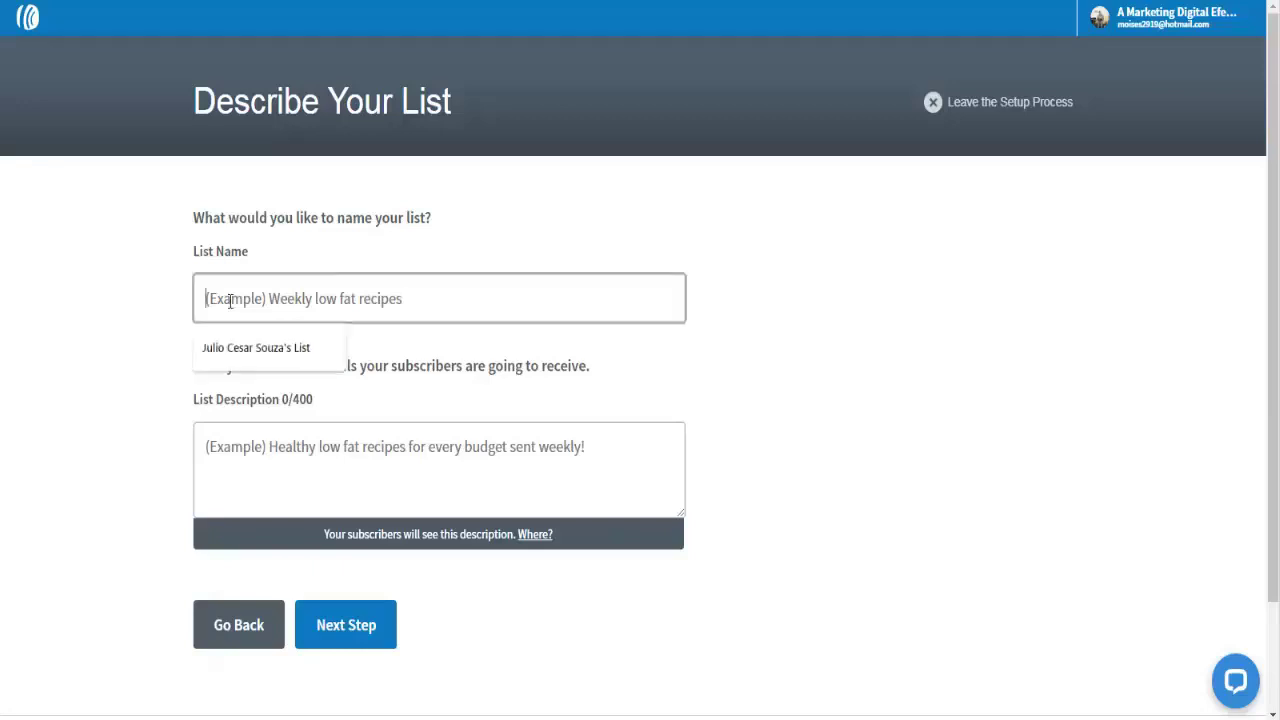
pyautogui.write('Blog Faculdade do Dinheiro')
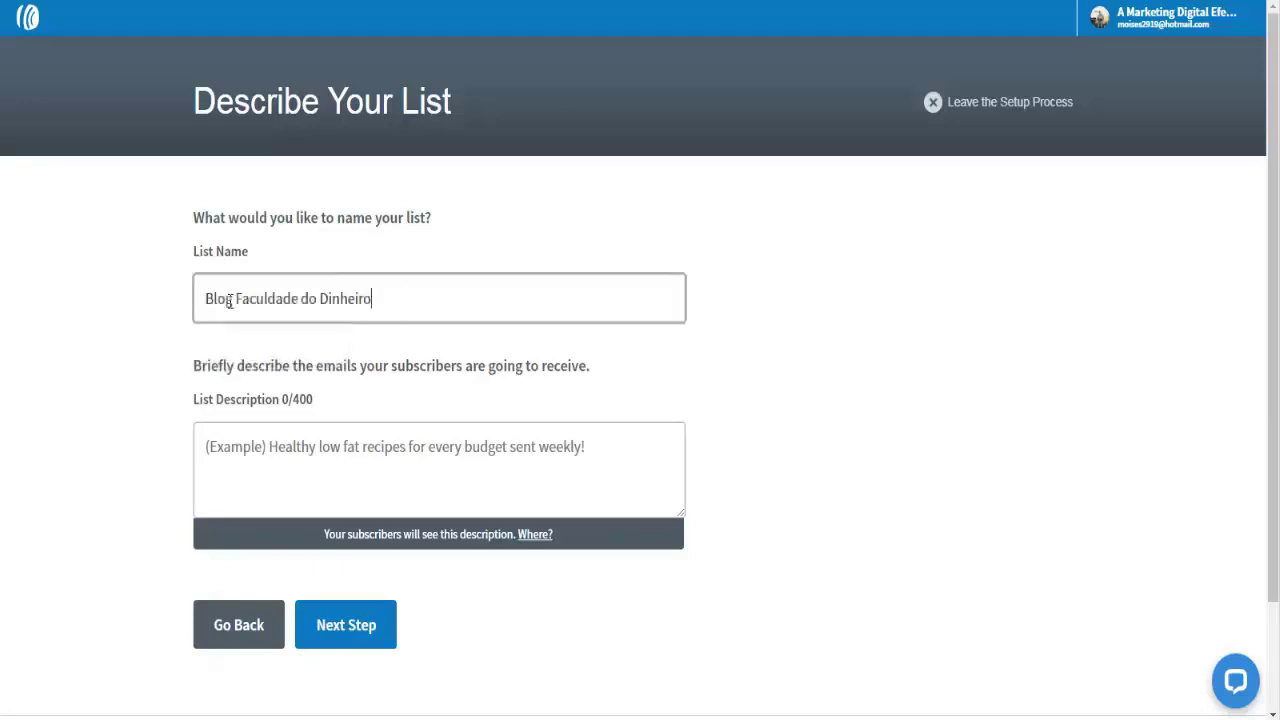
pyautogui.click(156, 308)
# Translate the list description page into Portuguese and switch it back to the original language.
pyautogui.scroll(-2, 200, 310)
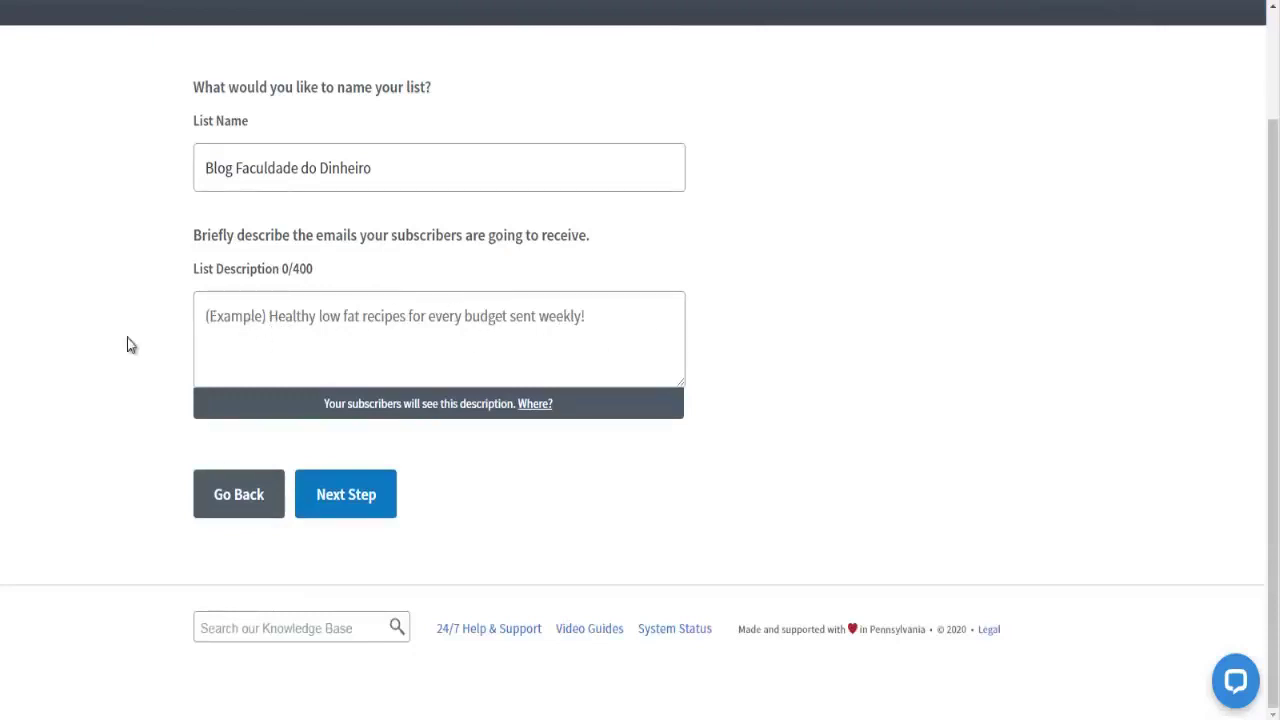
pyautogui.rightClick(112, 316)
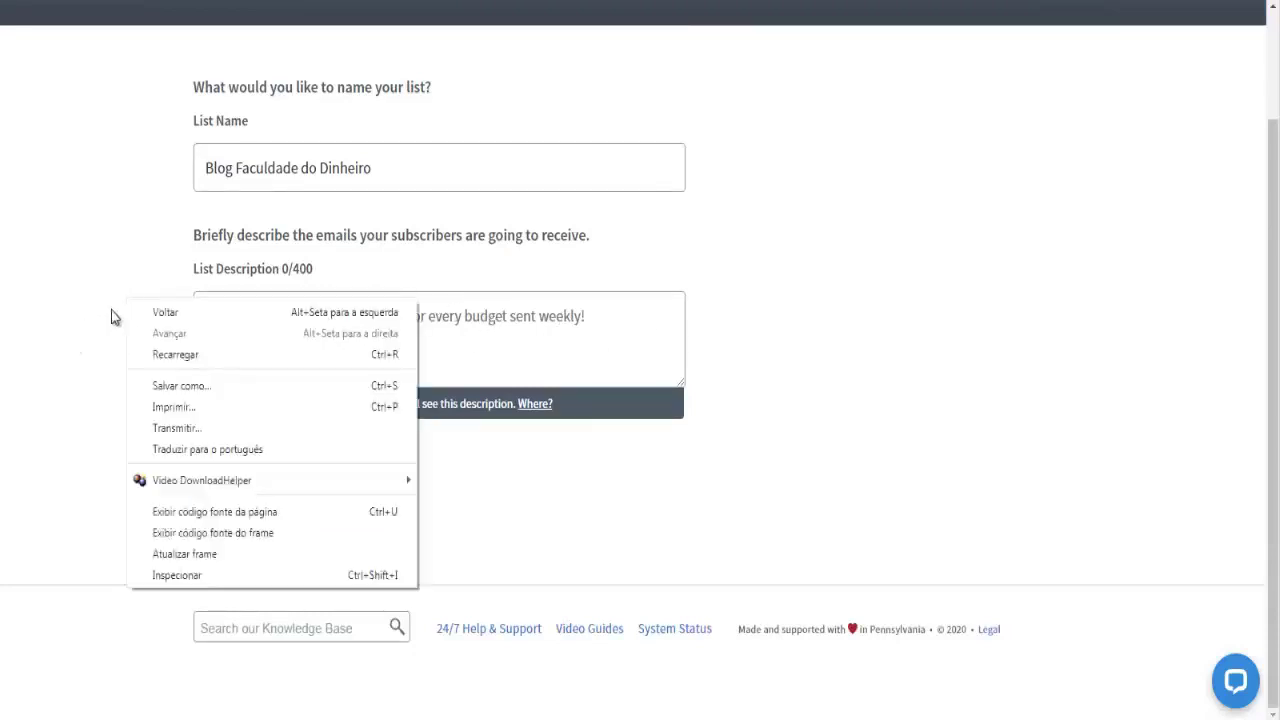
pyautogui.click(155, 451)
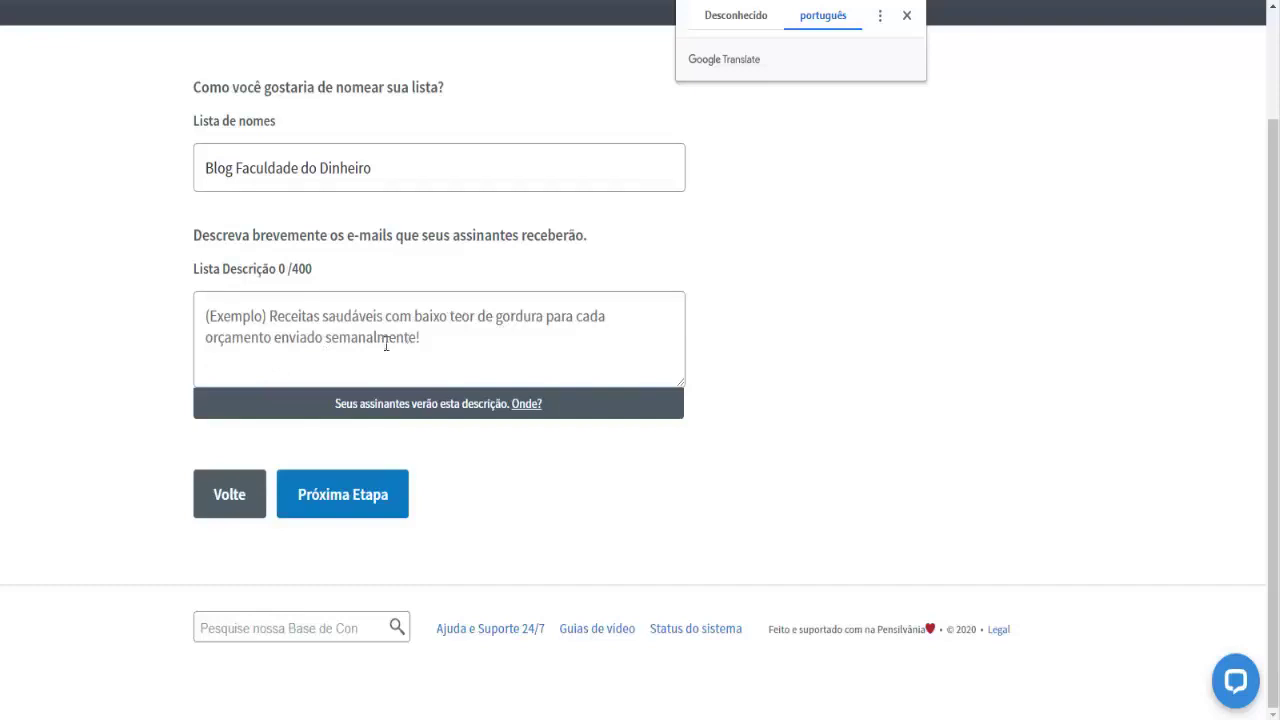
pyautogui.click(743, 22)
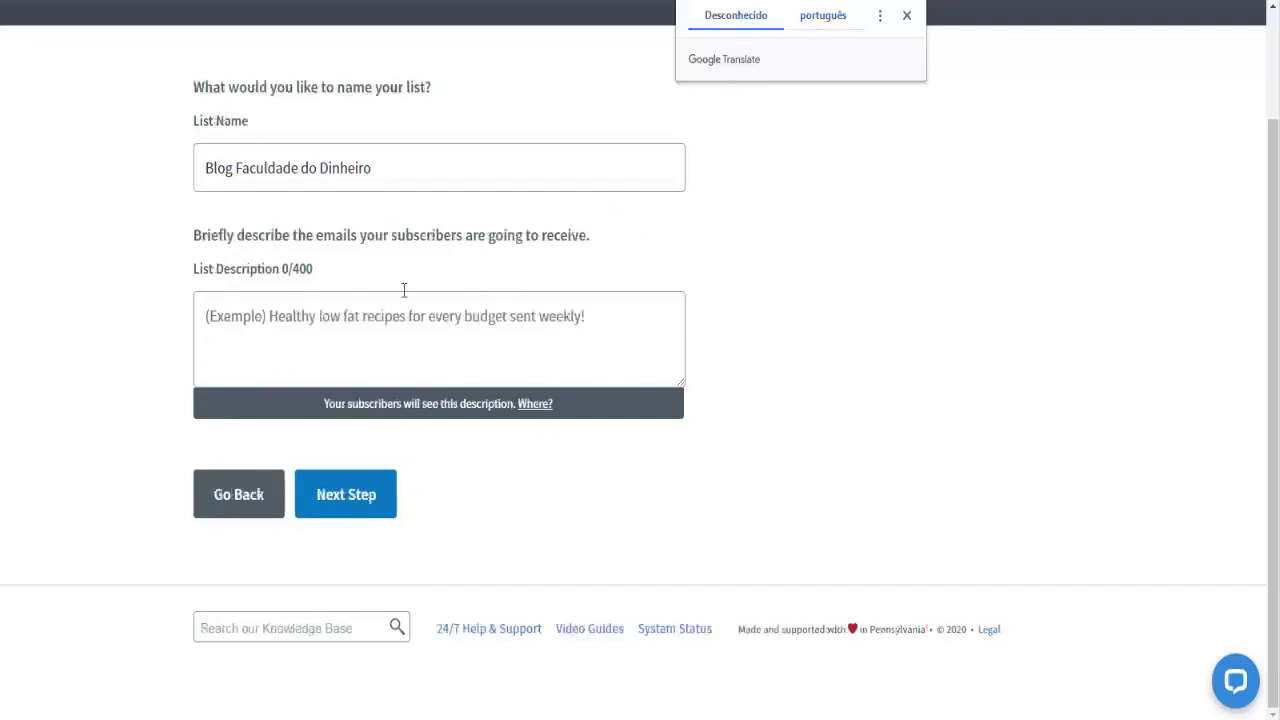
# Enter the list description "Dicas e Estratégias de Marketing Digital para Aumentar as vendas pela internet." and continue to the confirmation message.
pyautogui.click(271, 313)
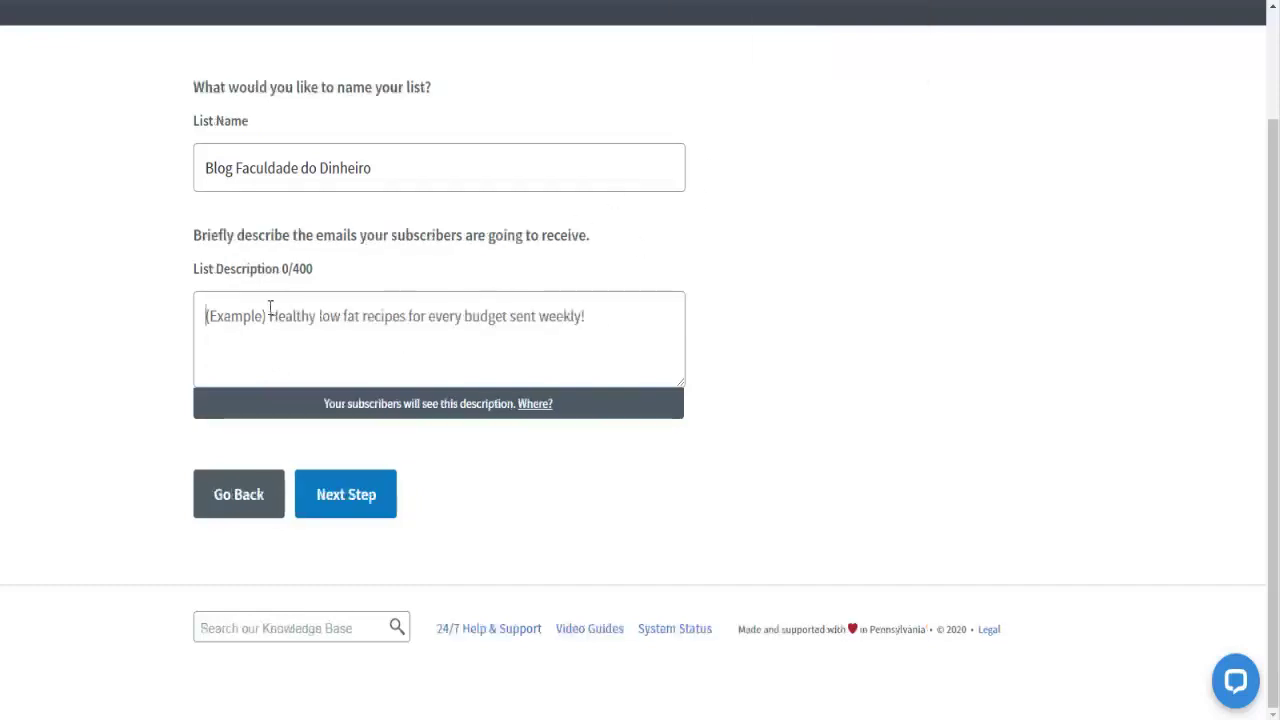
pyautogui.write('Dicas e Estratégias de Markeitng Digital para Aumentar as vendas ela internet.')
pyautogui.doubleClick(512, 316)
pyautogui.write('Au')
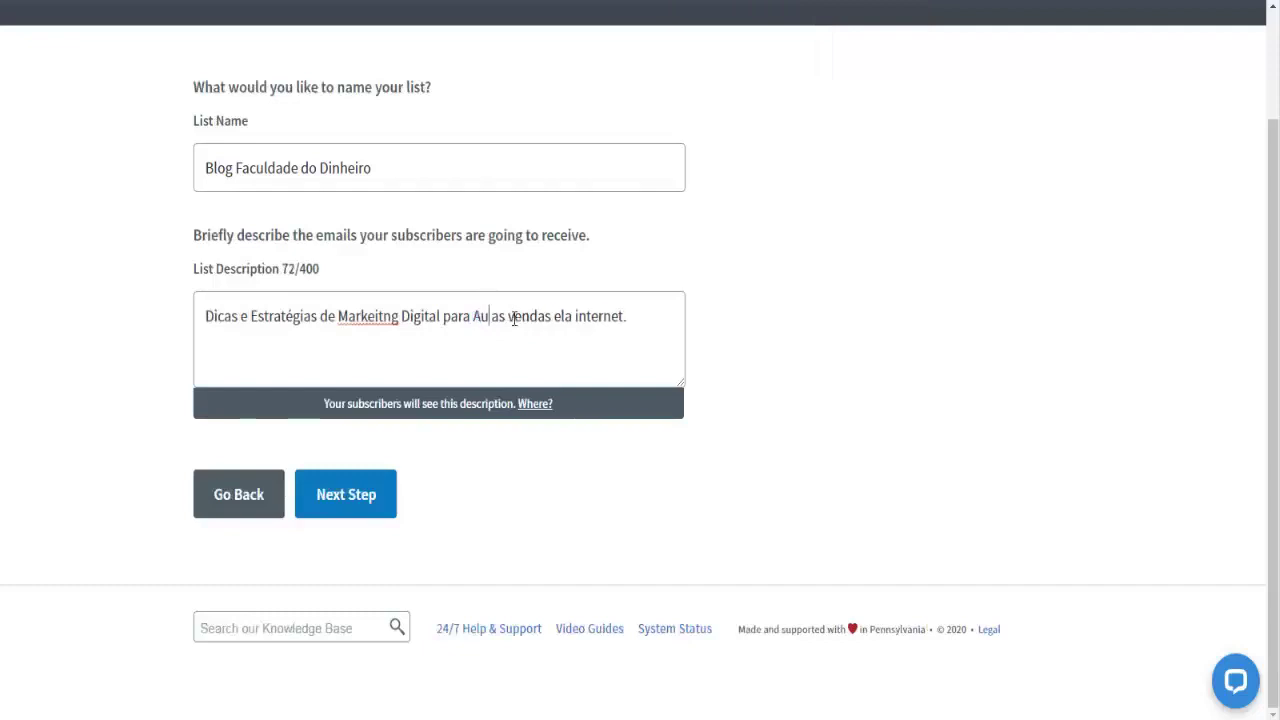
pyautogui.write('mentar')
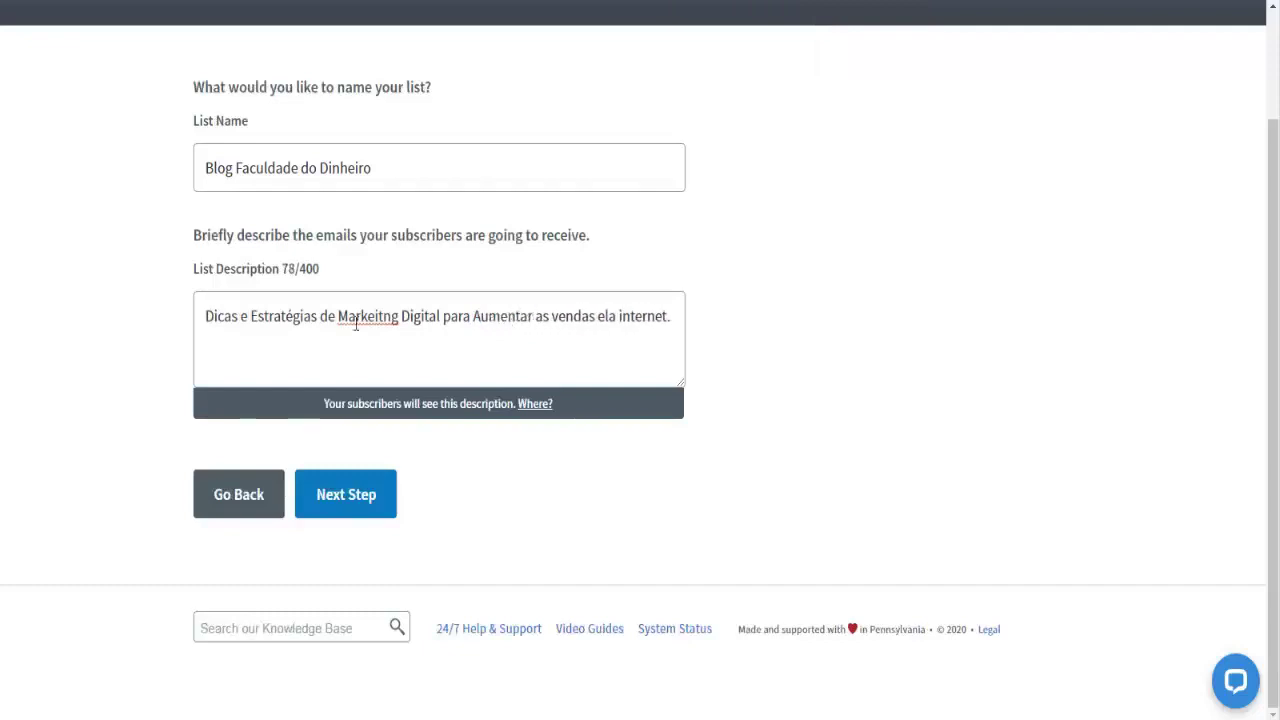
pyautogui.rightClick(381, 328)
pyautogui.click(415, 338)
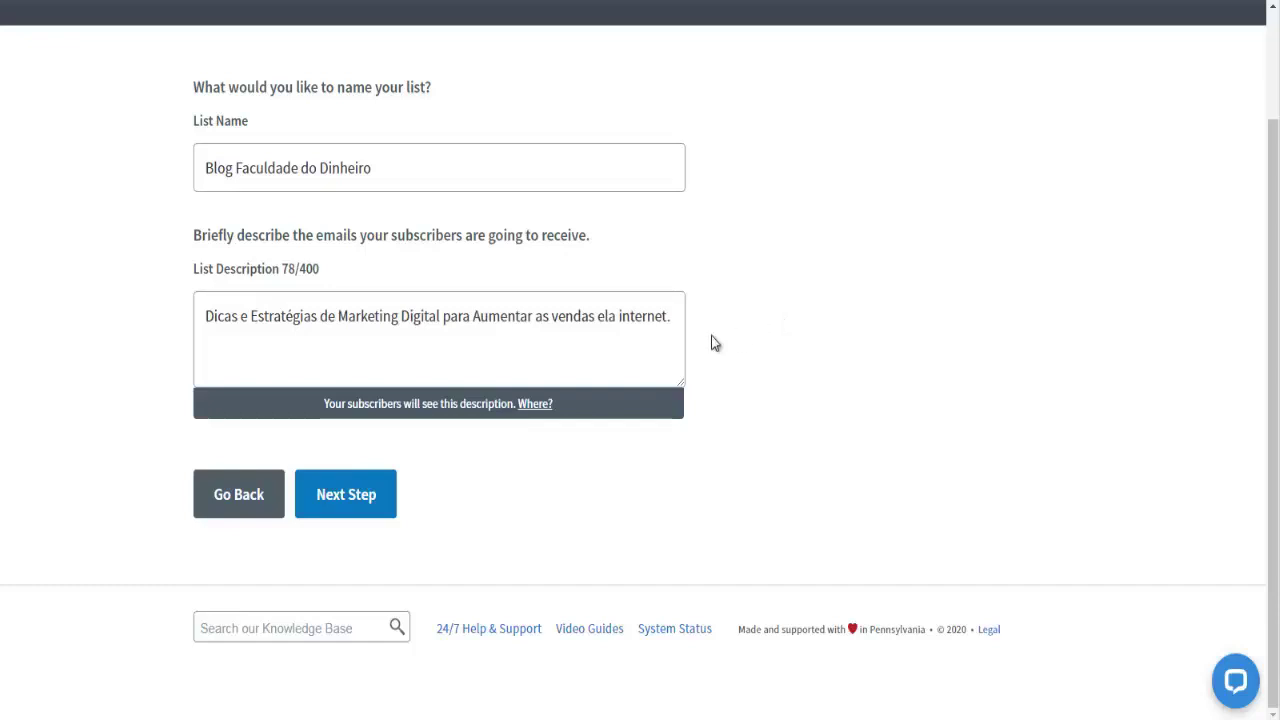
pyautogui.click(598, 316)
pyautogui.write('p')
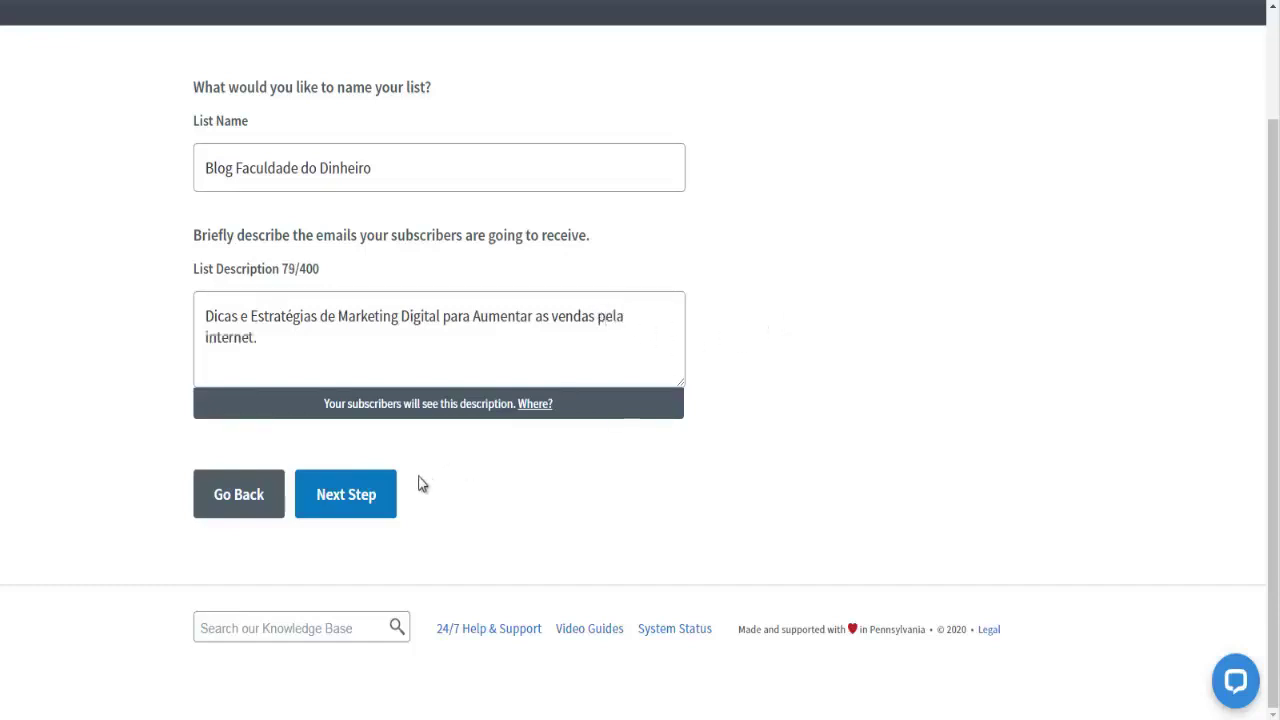
pyautogui.click(346, 495)
# Review the confirmation message's language, subject line and preview, and approve it to create the list.
pyautogui.scroll(-1, 195, 345)
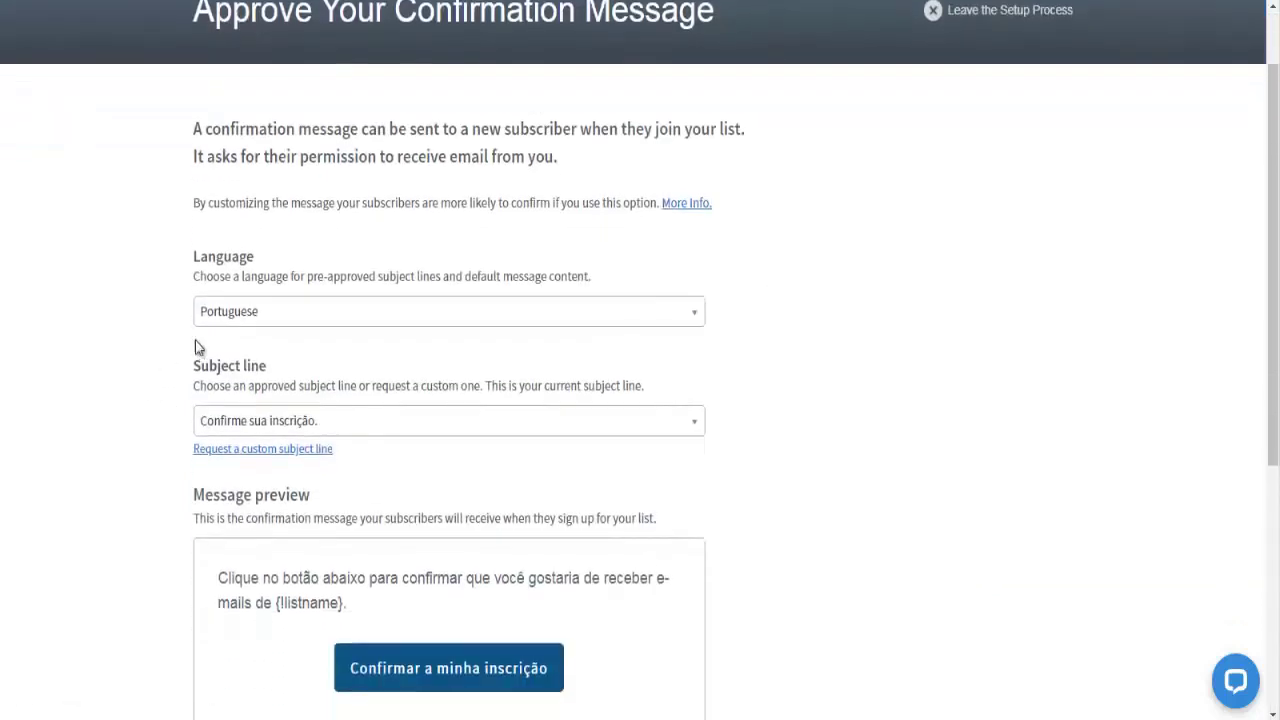
pyautogui.scroll(-1, 200, 350)
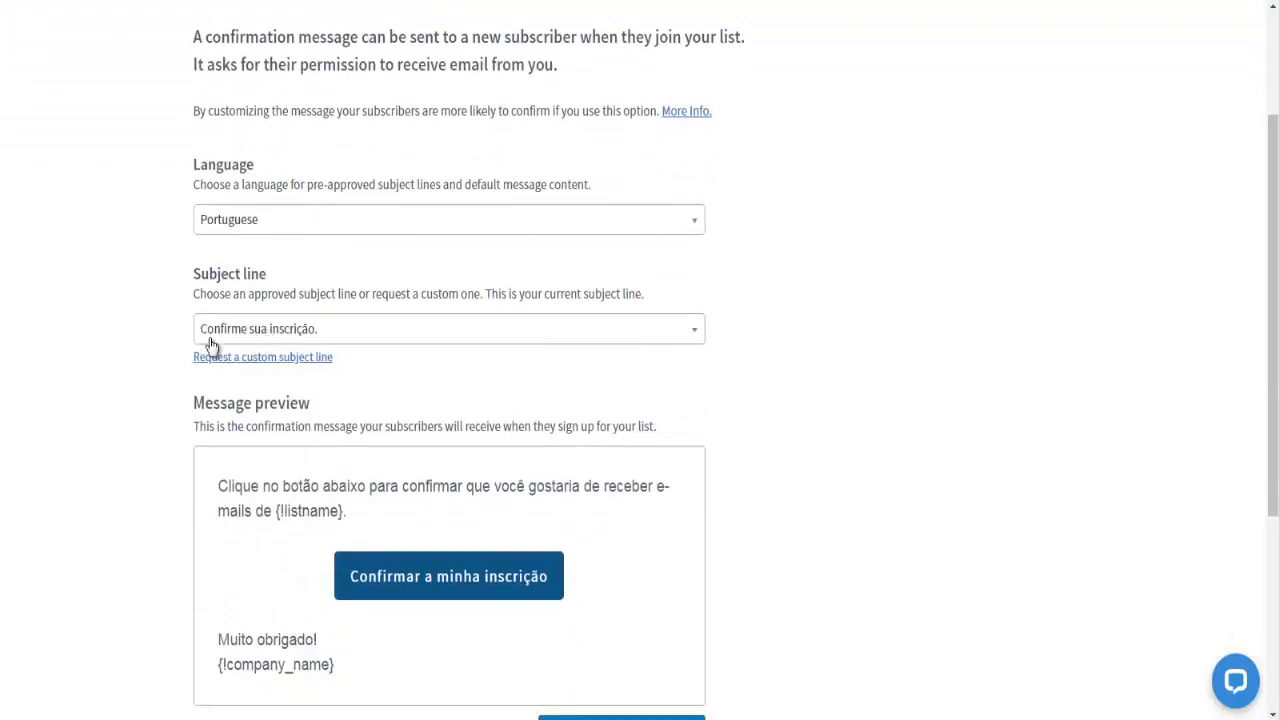
pyautogui.scroll(-2, 125, 368)
pyautogui.scroll(-1, 127, 368)
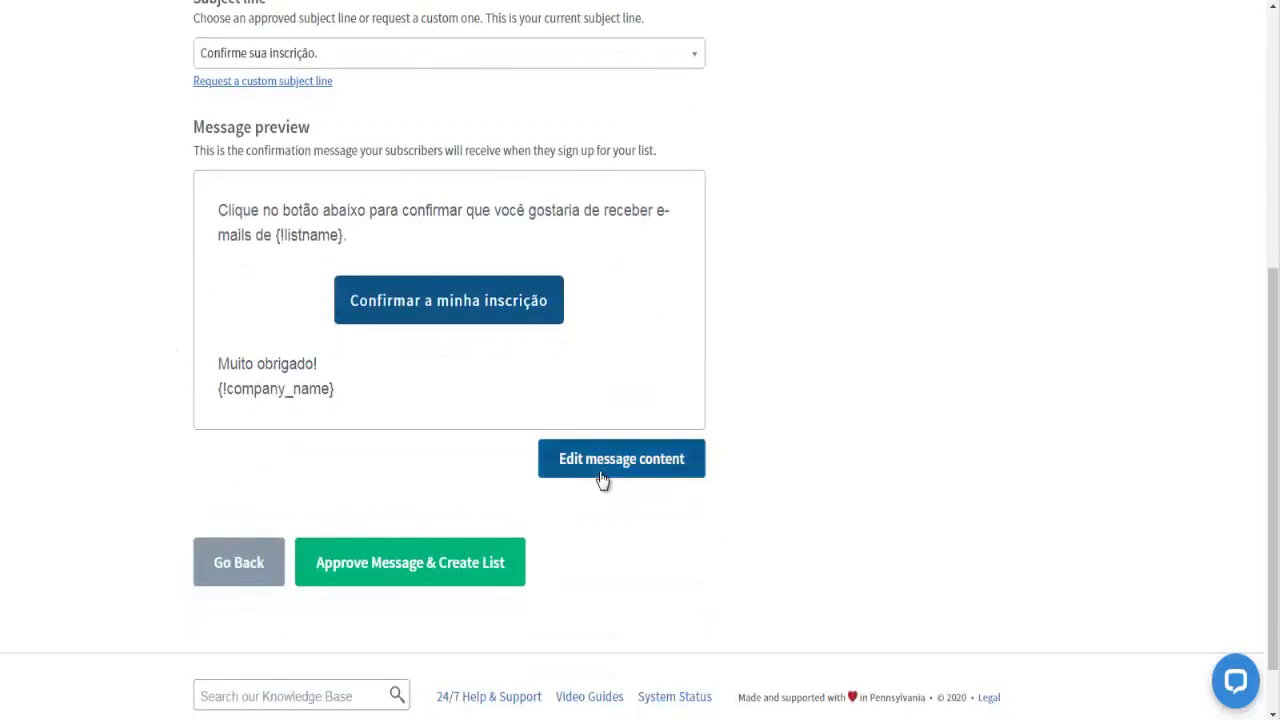
pyautogui.scroll(3, 172, 452)
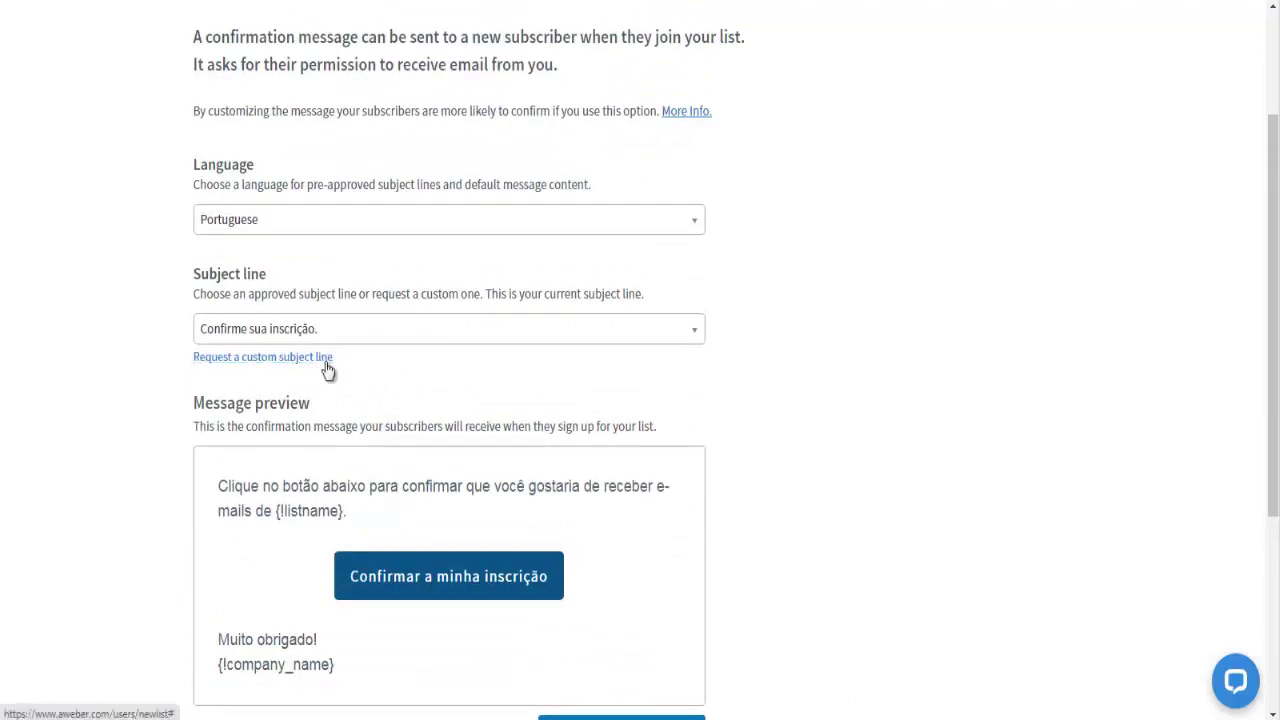
pyautogui.scroll(2, 894, 285)
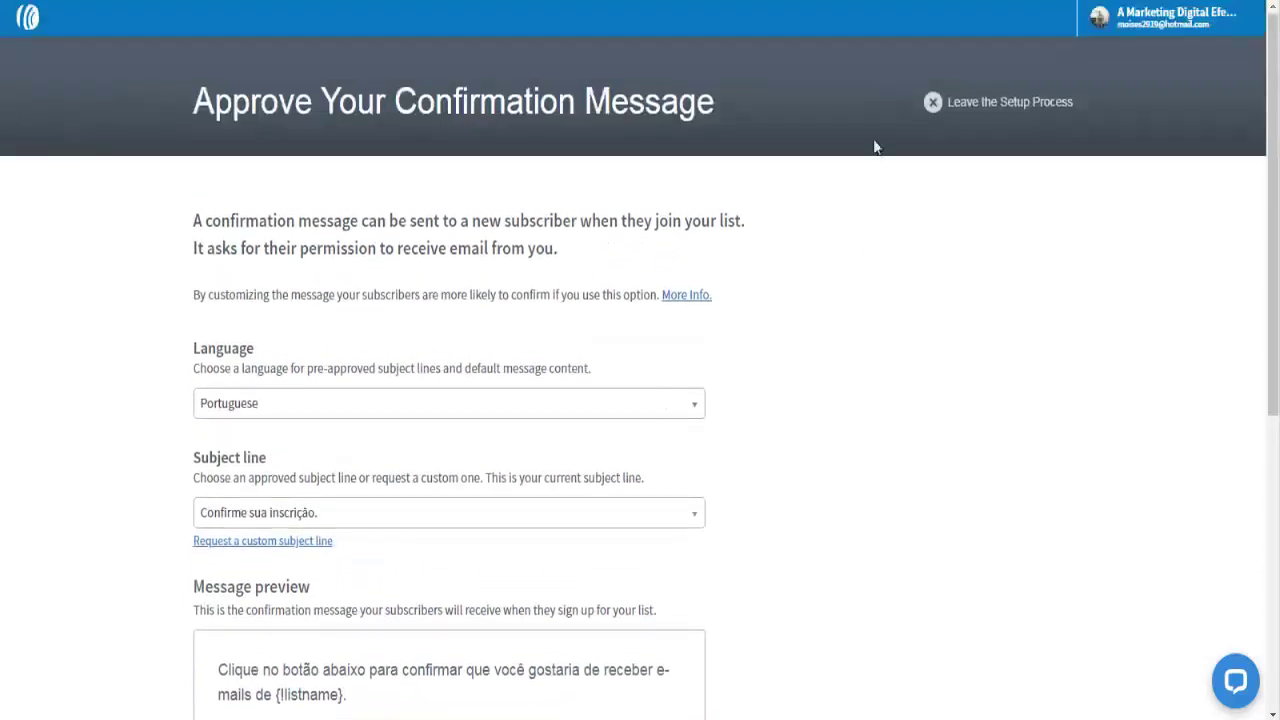
pyautogui.scroll(-4, 297, 366)
pyautogui.scroll(-1, 135, 358)
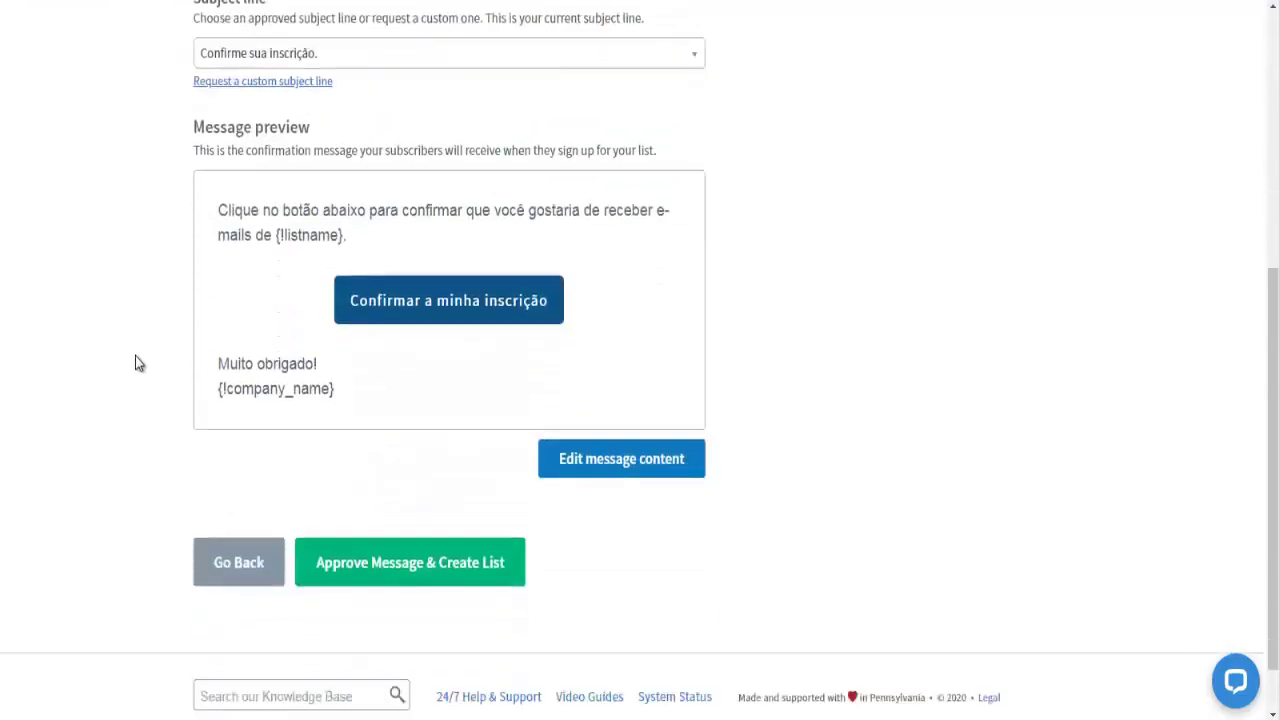
pyautogui.scroll(1, 191, 266)
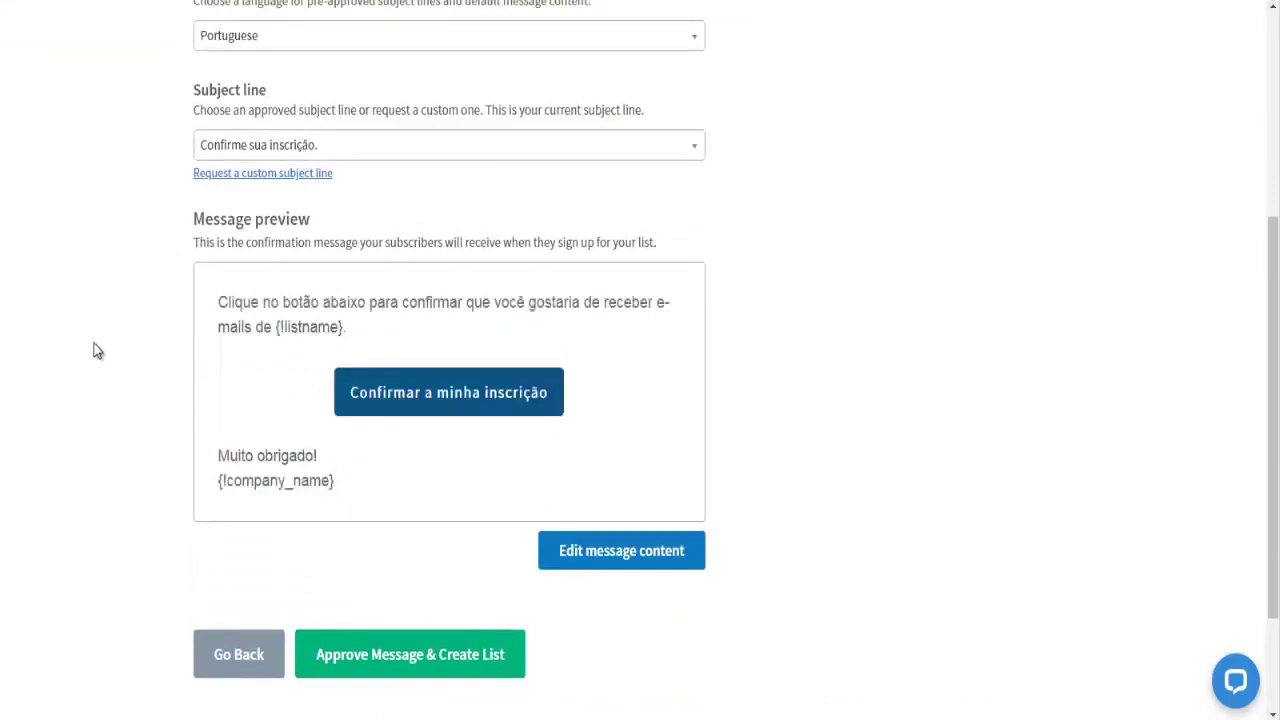
pyautogui.scroll(-1, 206, 366)
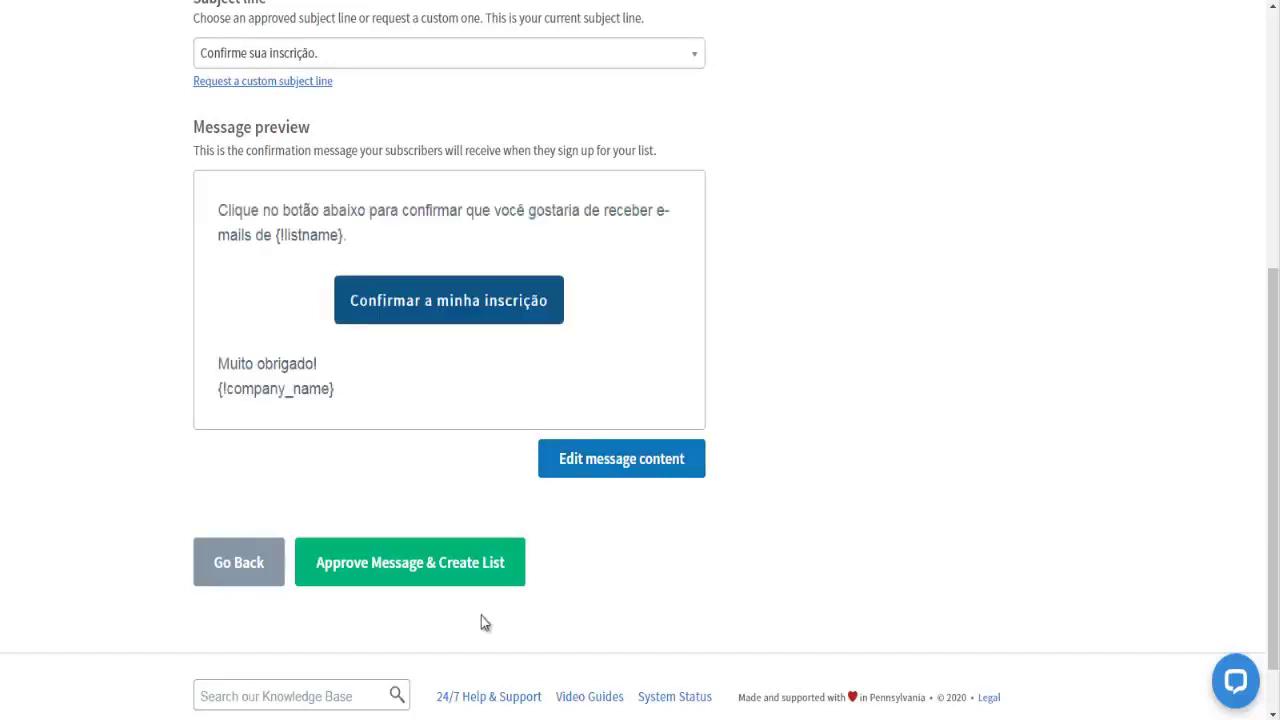
pyautogui.click(420, 566)
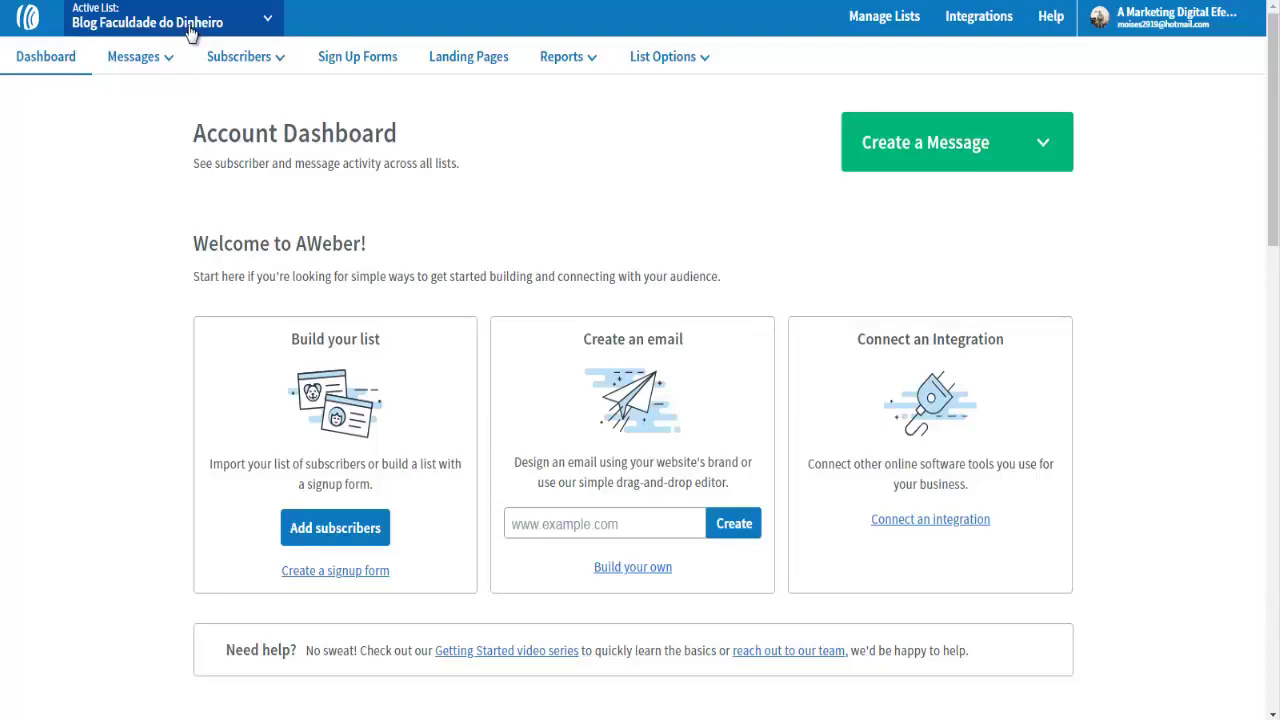
# Check which other lists are available in the active list selector, keeping "Blog Faculdade do Dinheiro" active.
pyautogui.click(268, 24)
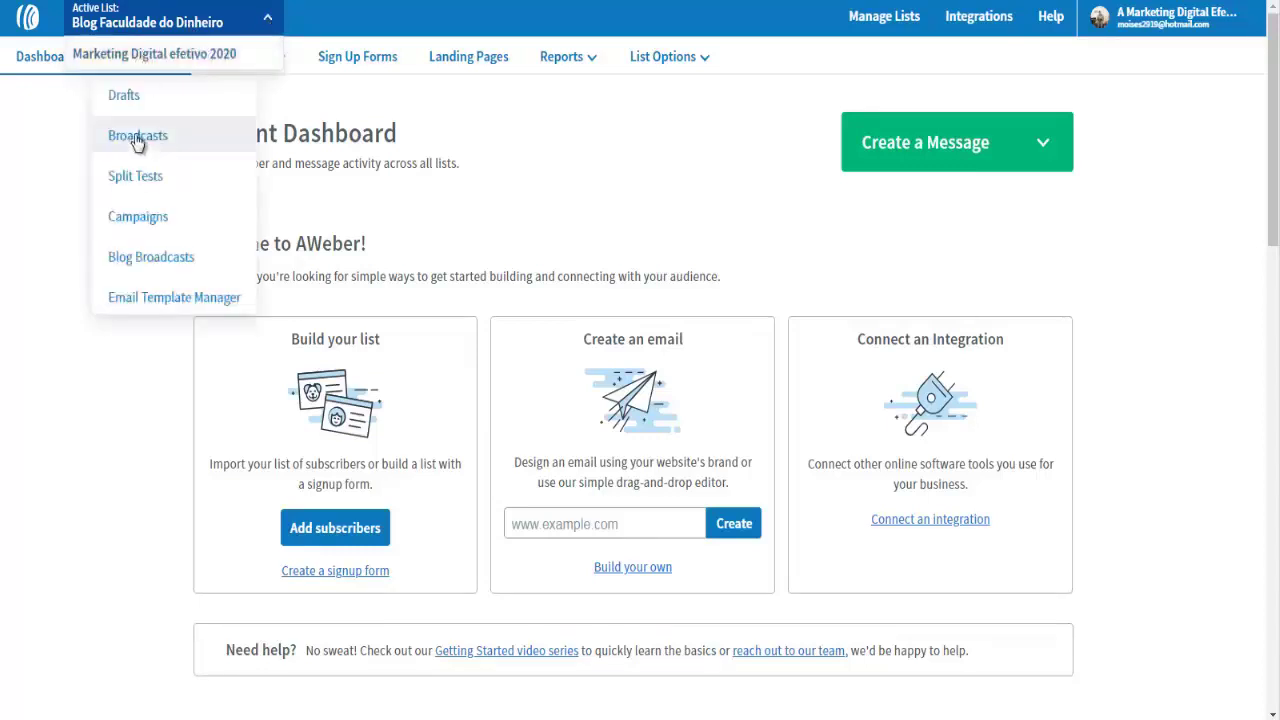
pyautogui.click(142, 42)
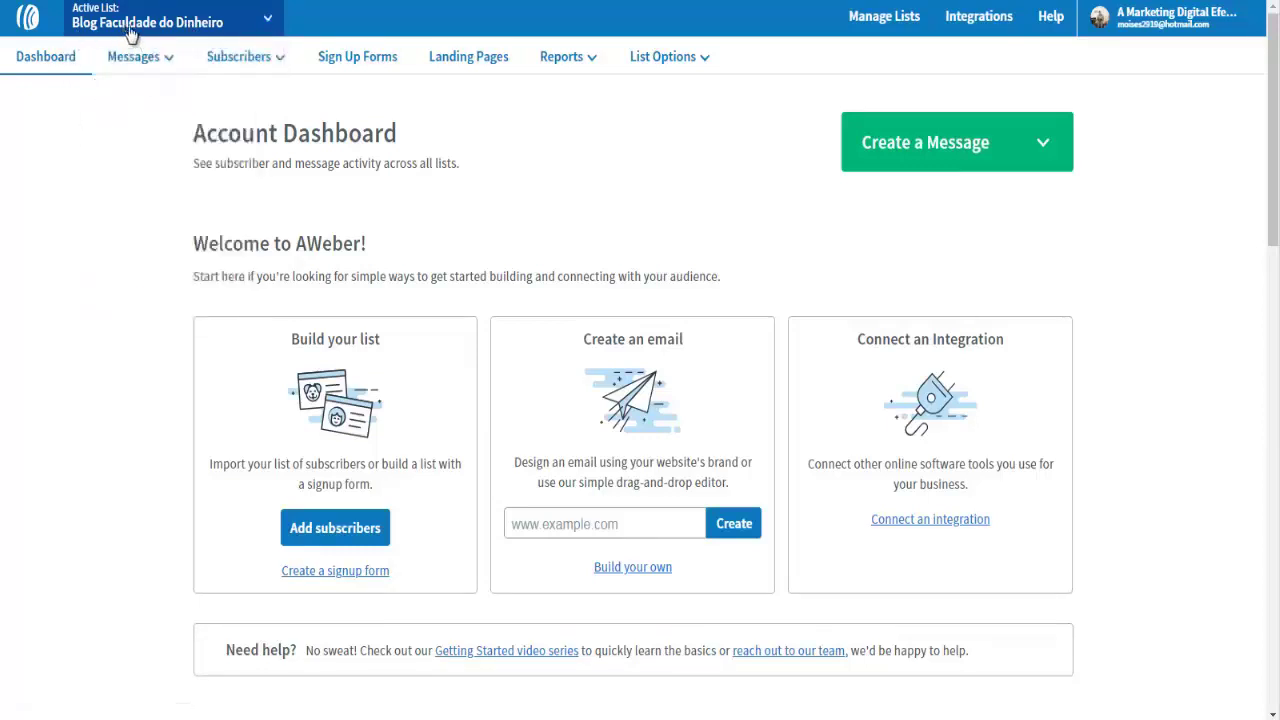
pyautogui.click(266, 22)
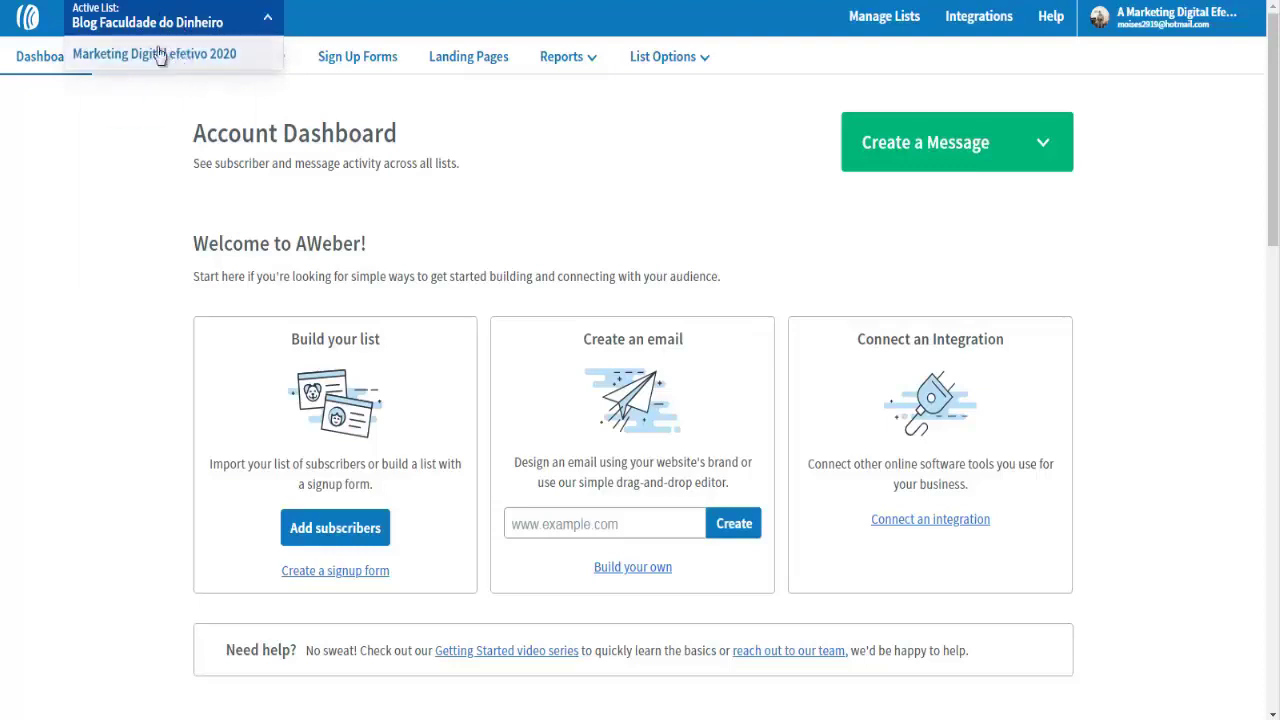
pyautogui.click(127, 157)
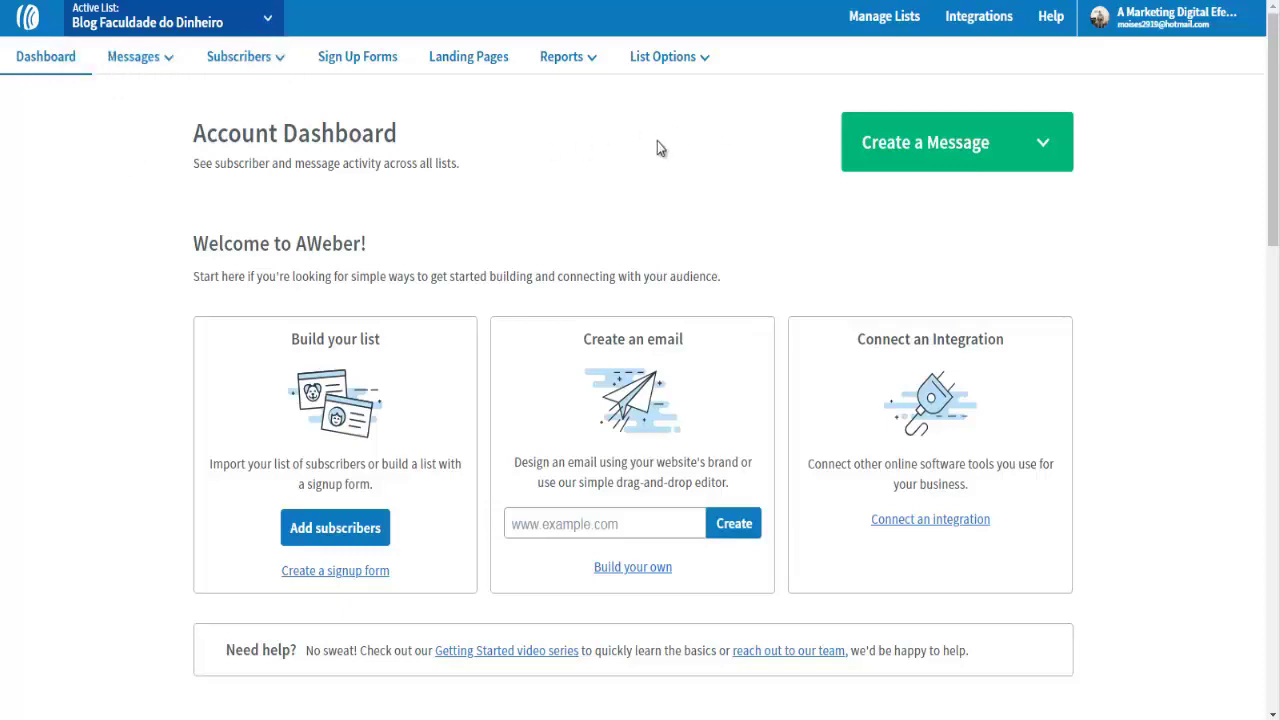
# Open the list settings of the active "Blog Faculdade do Dinheiro" list.
pyautogui.moveTo(692, 70)
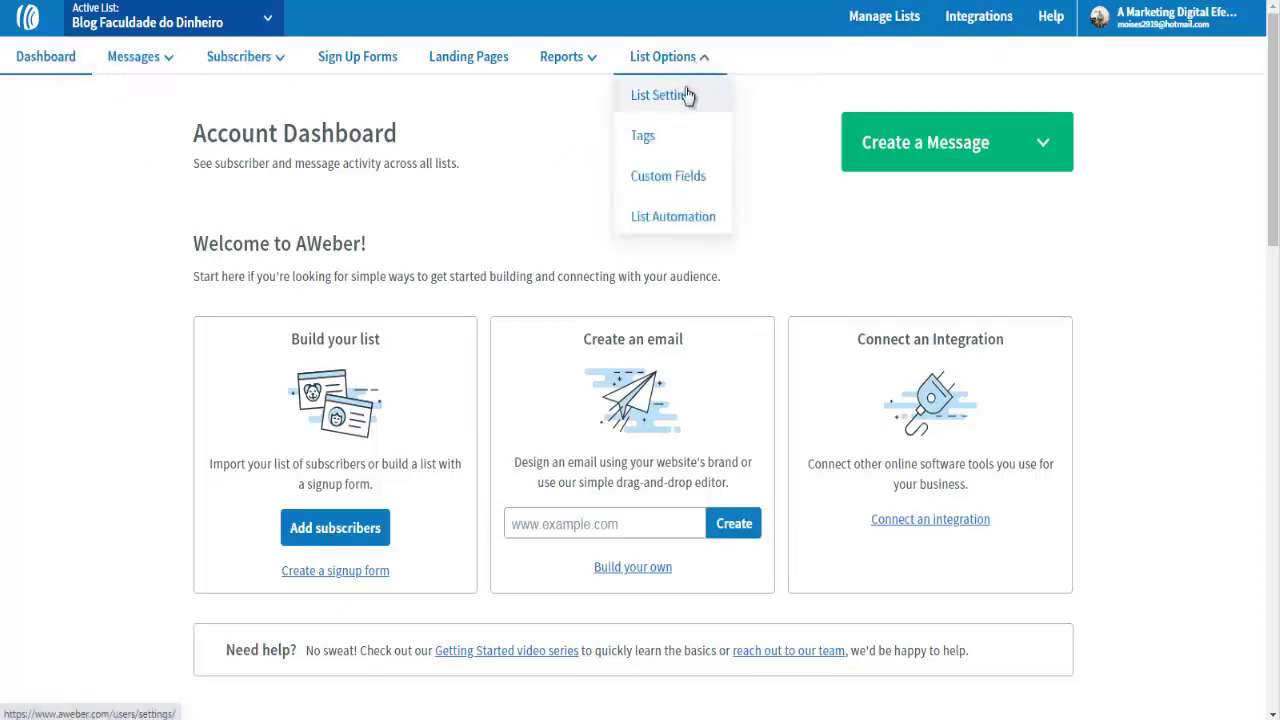
pyautogui.click(677, 98)
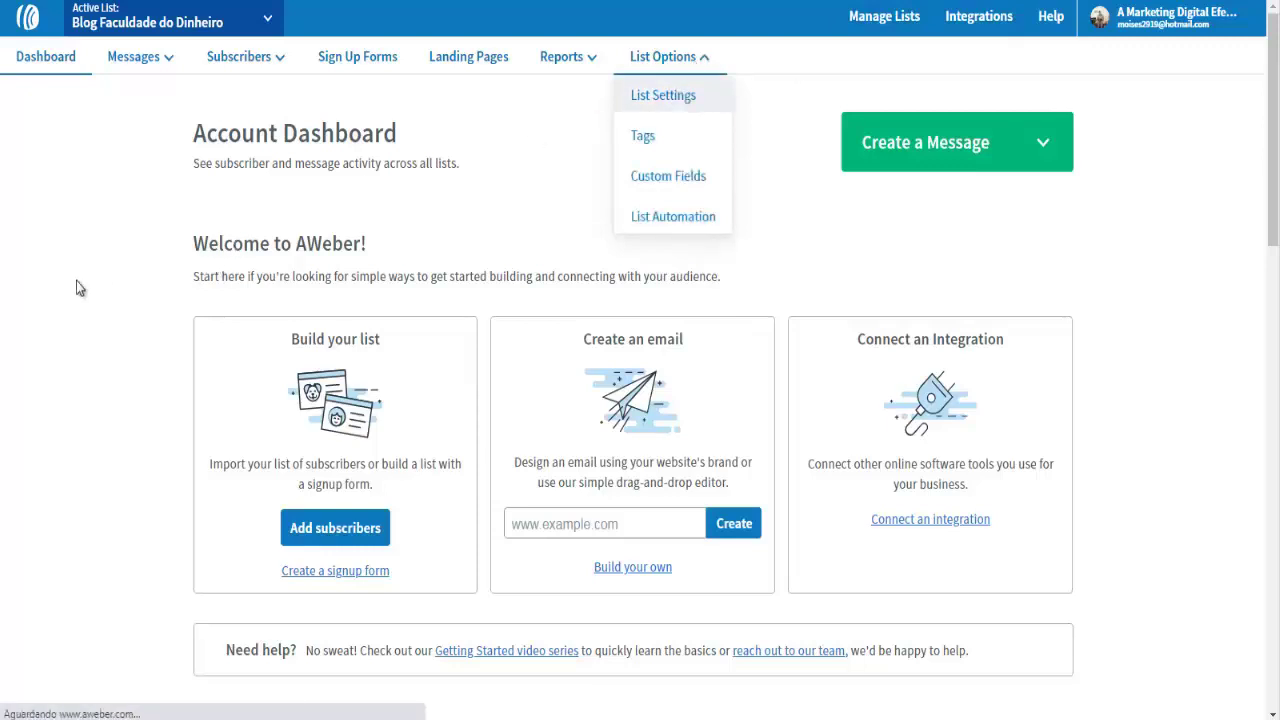
# Review the list's basic settings and turn off the confirmation message for AWeber sign up forms in its confirmation message settings.
pyautogui.moveTo(134, 56)
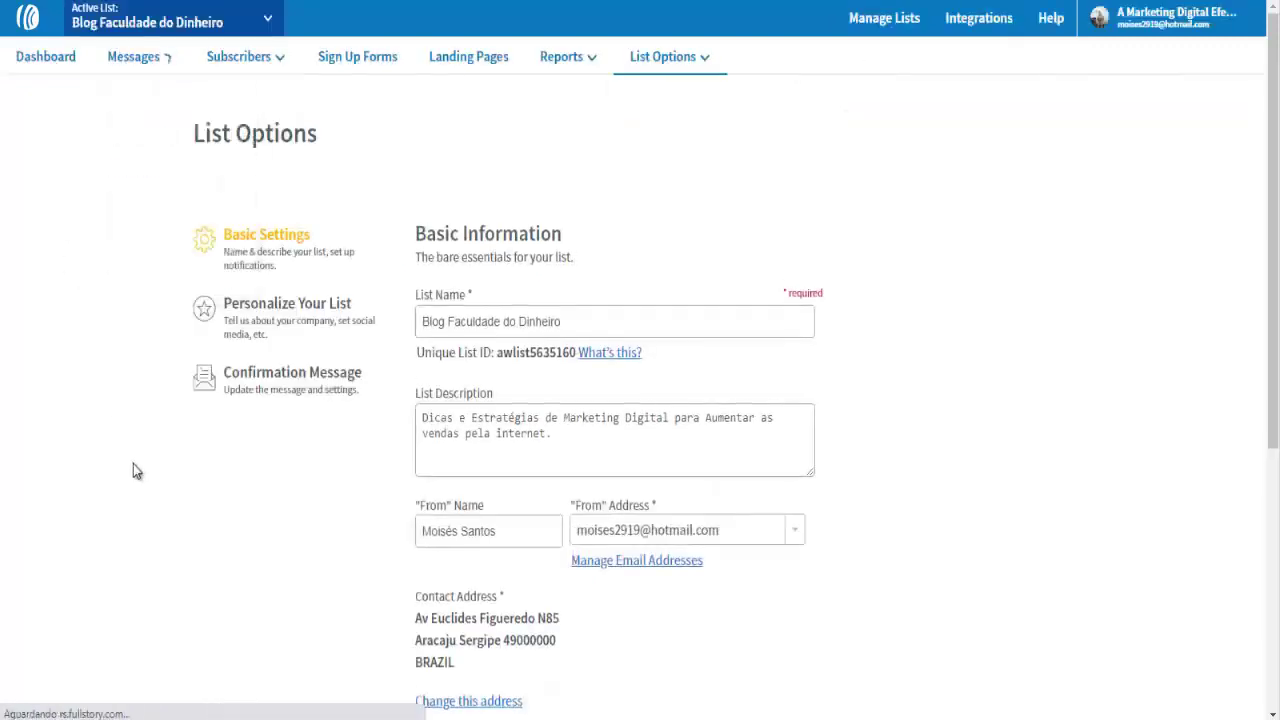
pyautogui.scroll(-2, 135, 464)
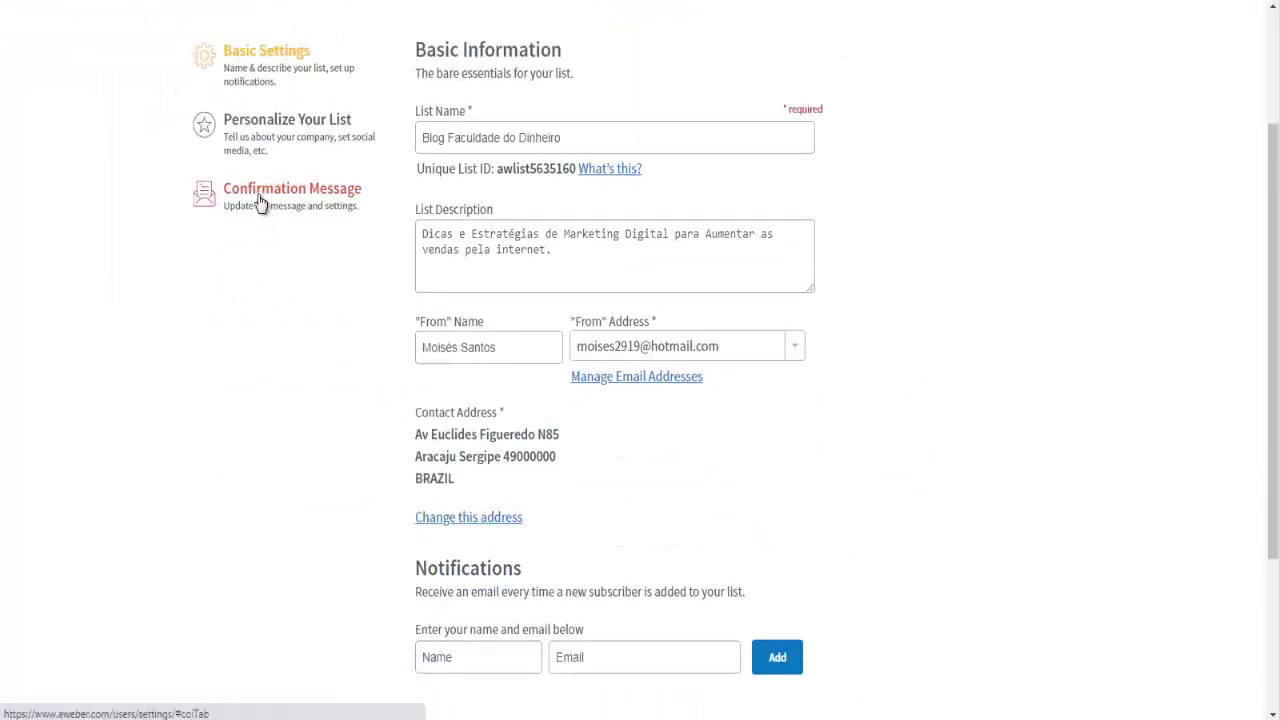
pyautogui.scroll(-3, 226, 338)
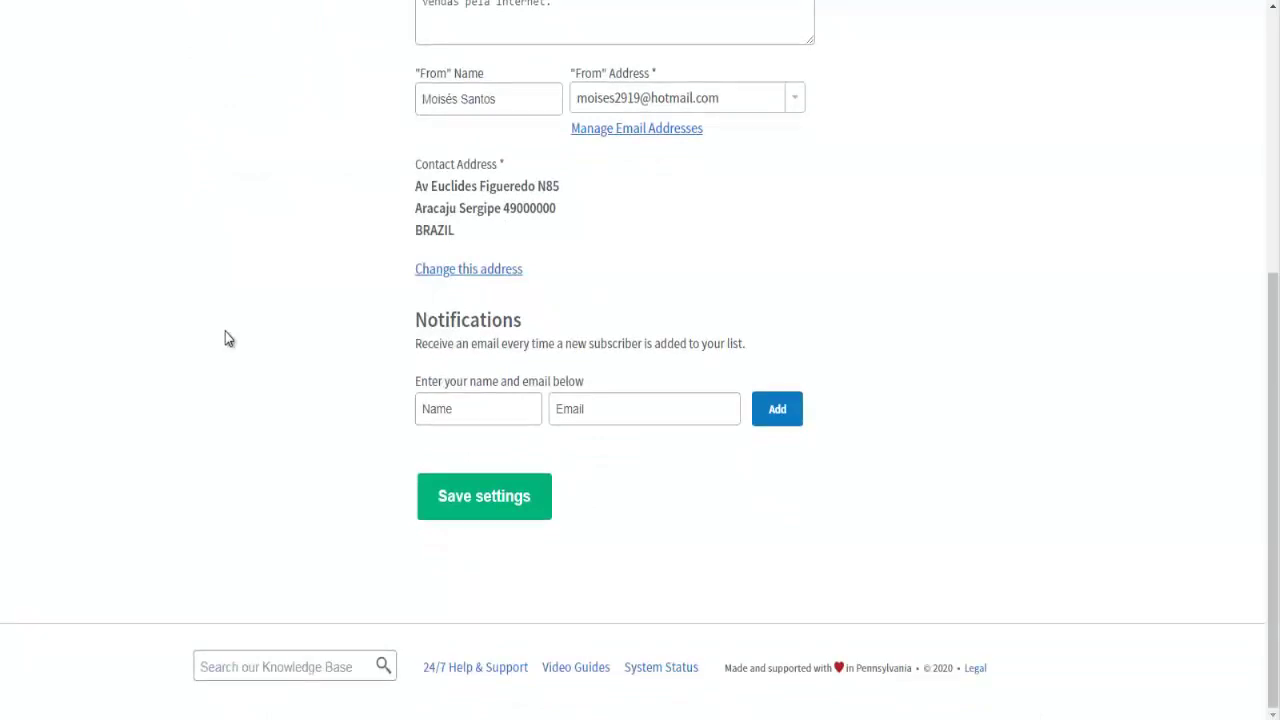
pyautogui.scroll(3, 225, 338)
pyautogui.click(257, 224)
pyautogui.scroll(-3, 202, 325)
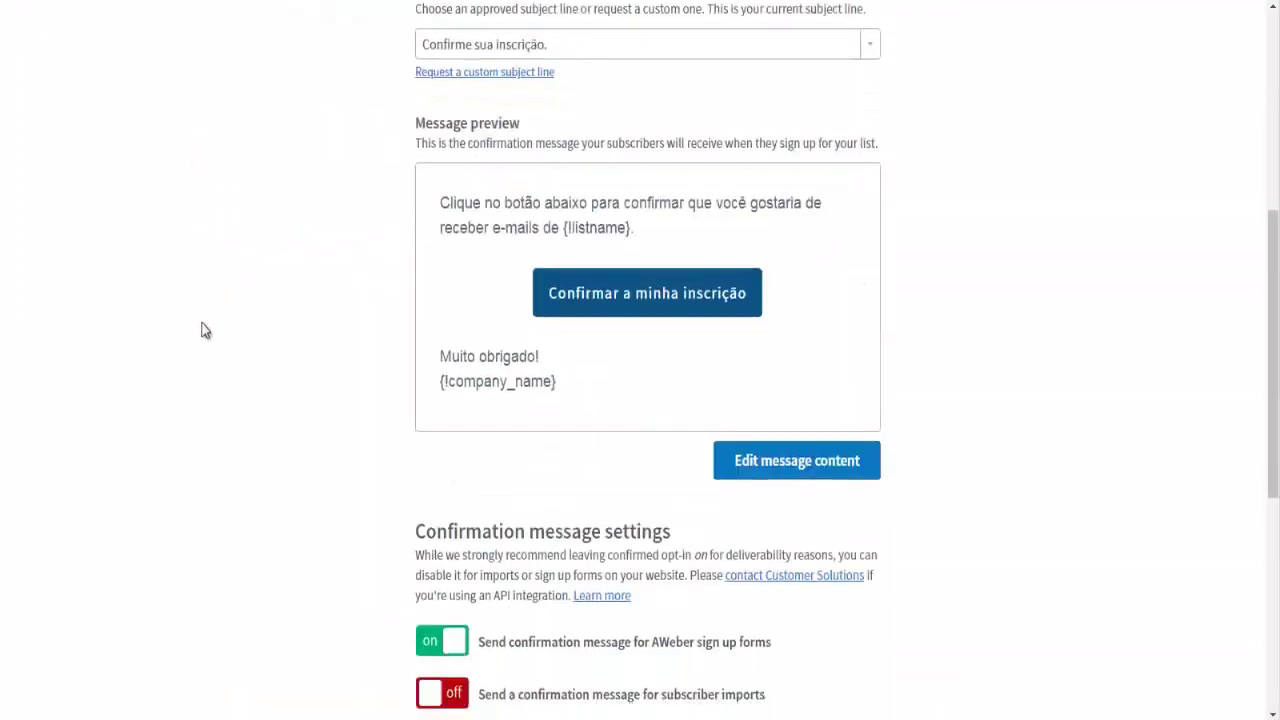
pyautogui.scroll(-3, 202, 330)
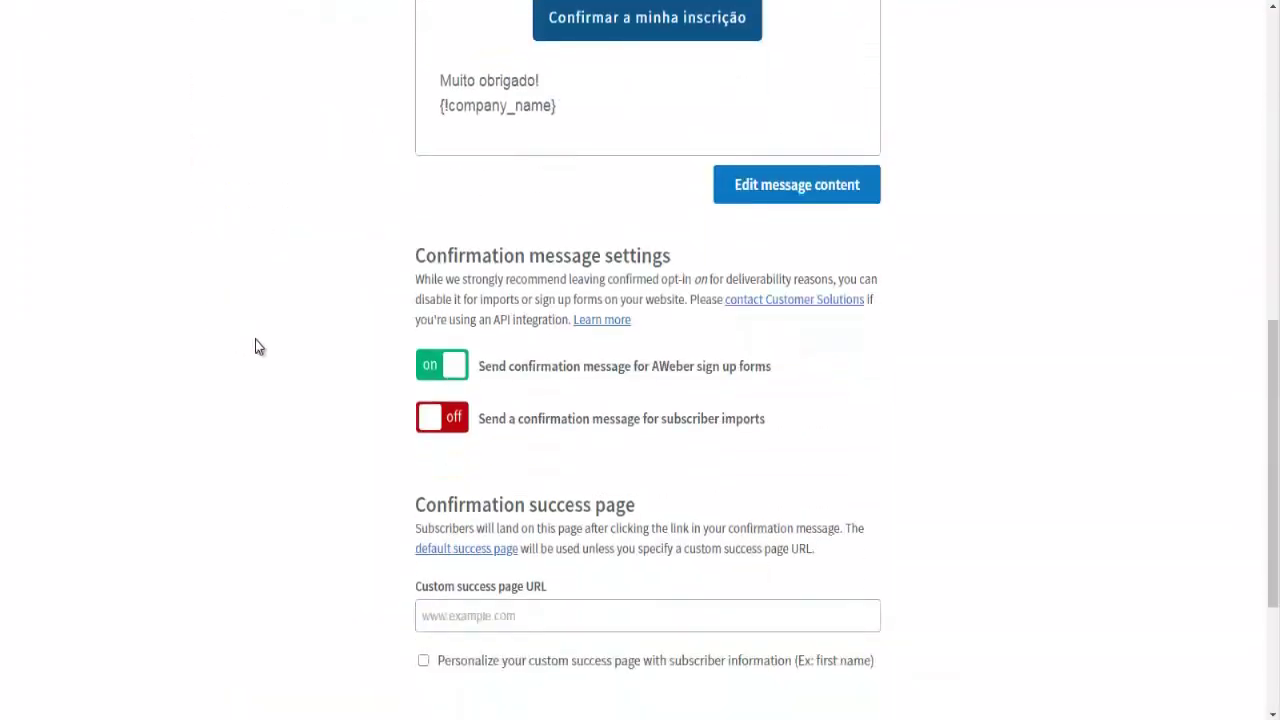
pyautogui.click(430, 368)
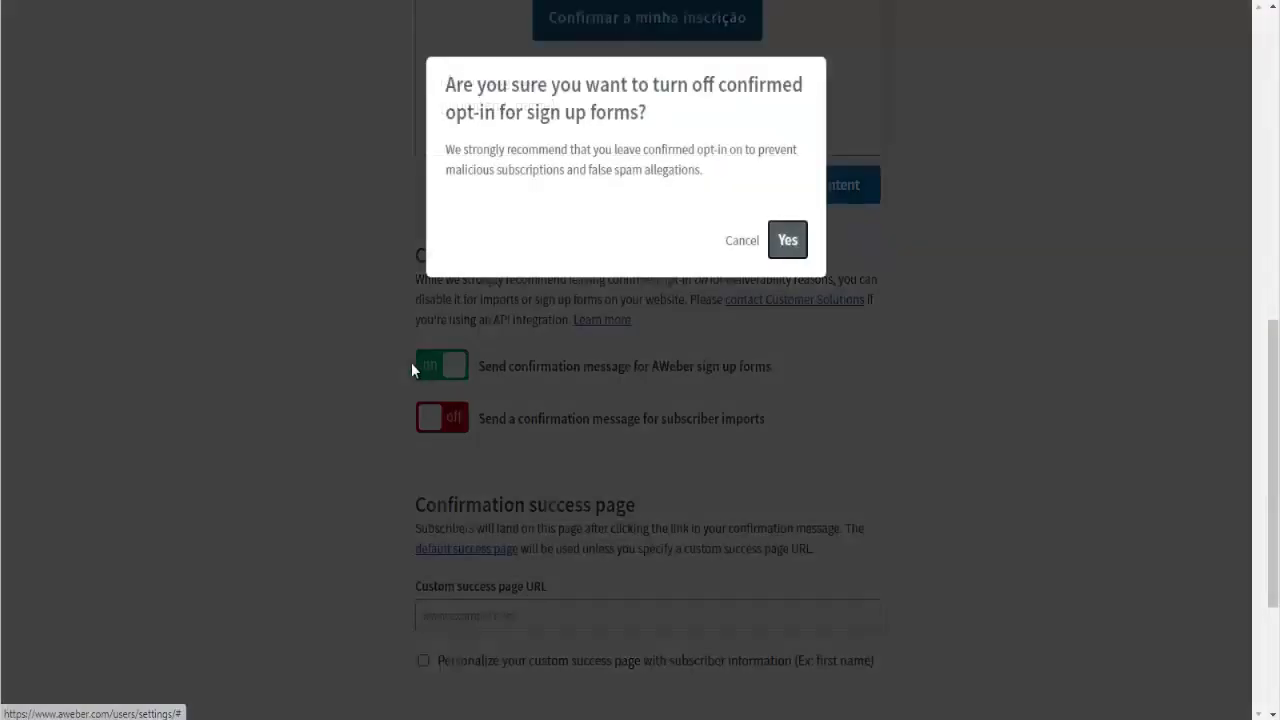
pyautogui.click(780, 244)
# Return to the account dashboard and open the page for managing all lists.
pyautogui.scroll(8, 297, 385)
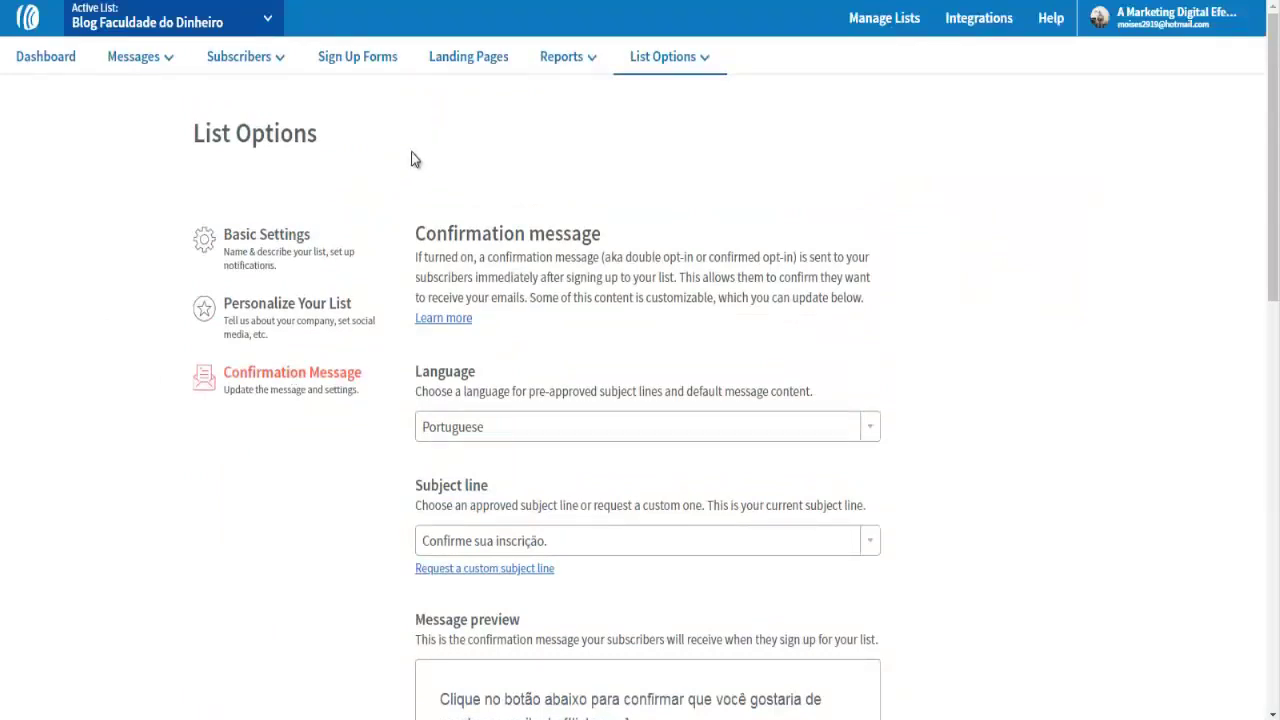
pyautogui.click(48, 56)
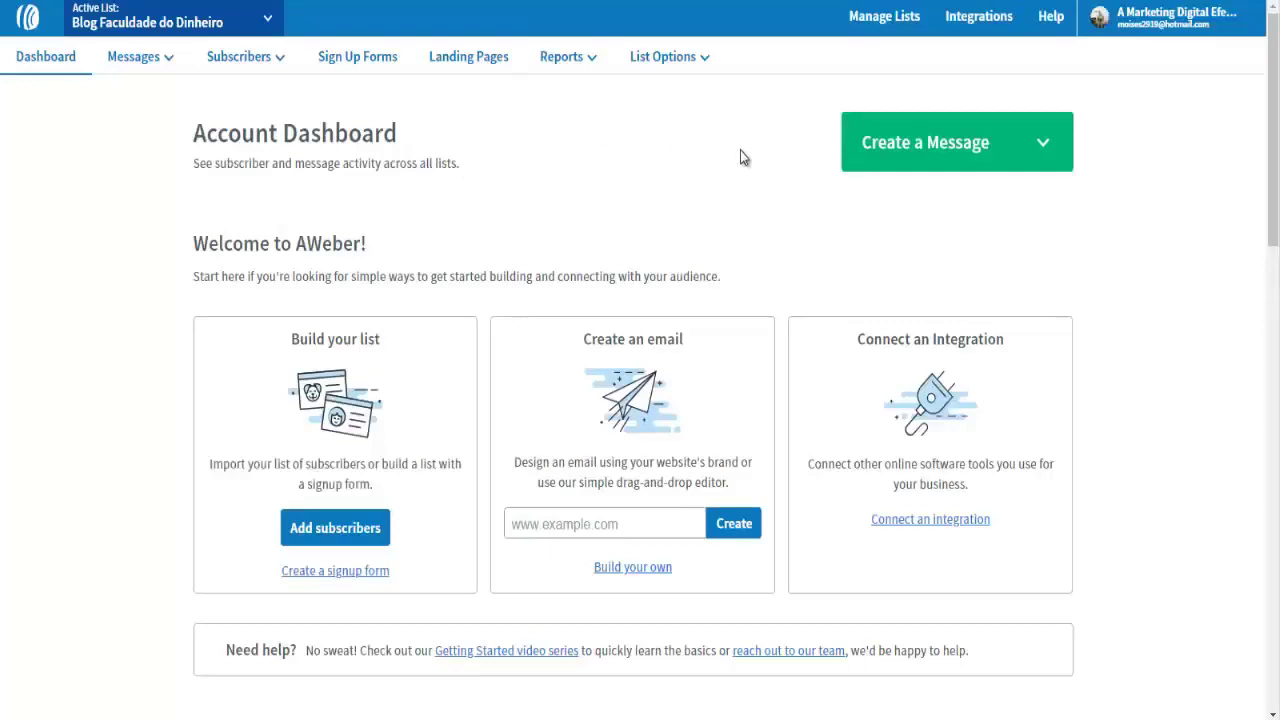
pyautogui.click(884, 22)
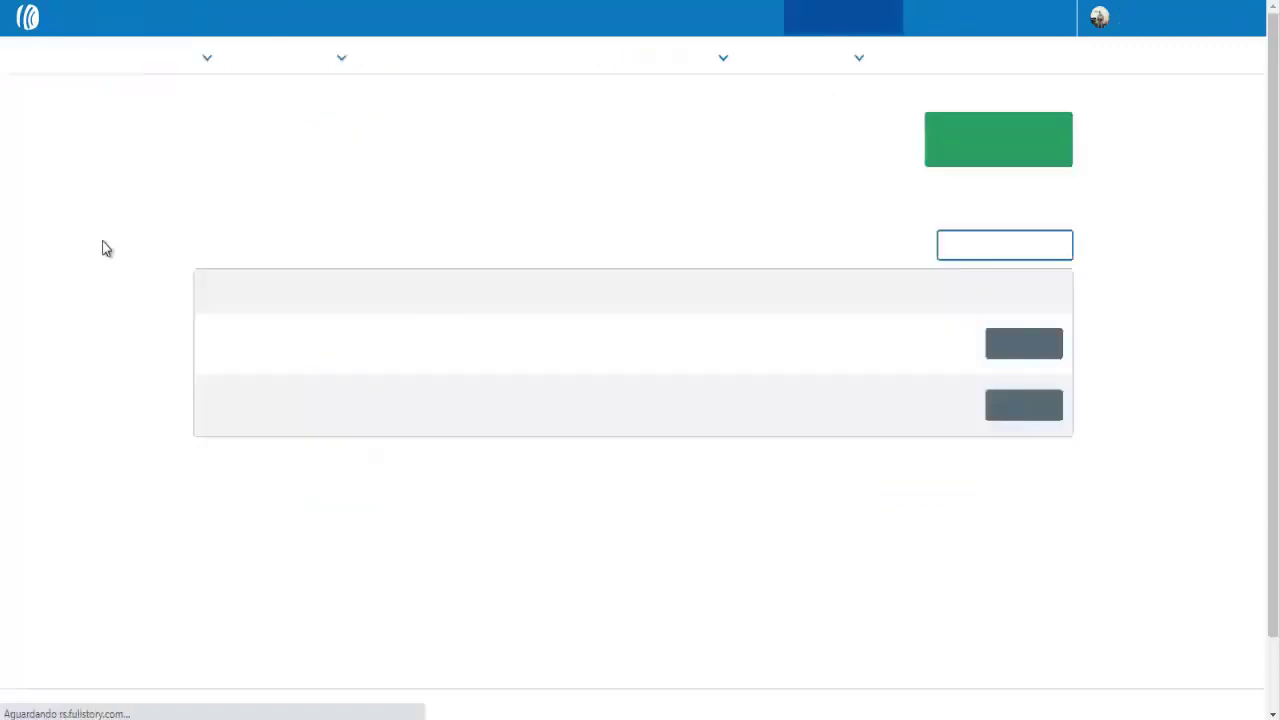